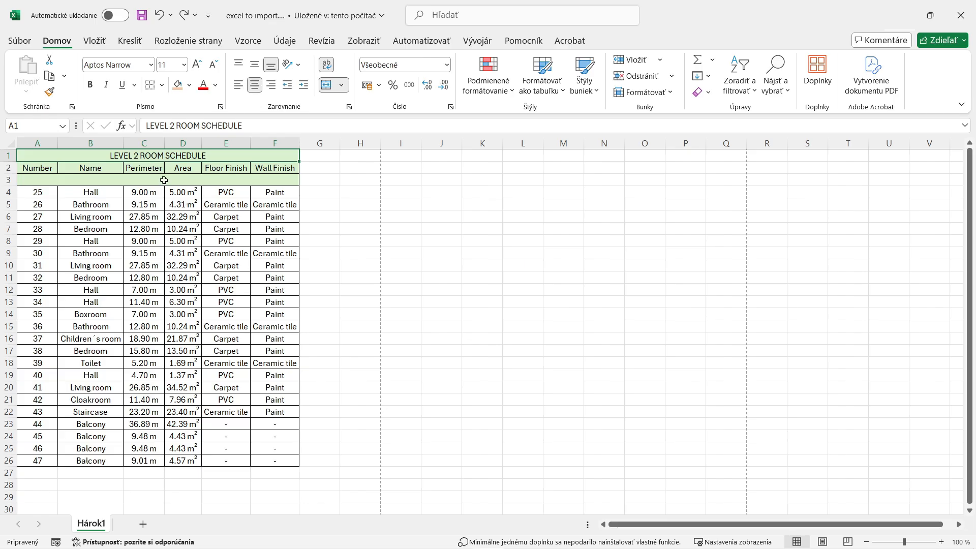
{"action": "left_click", "coordinate": [164, 180]}
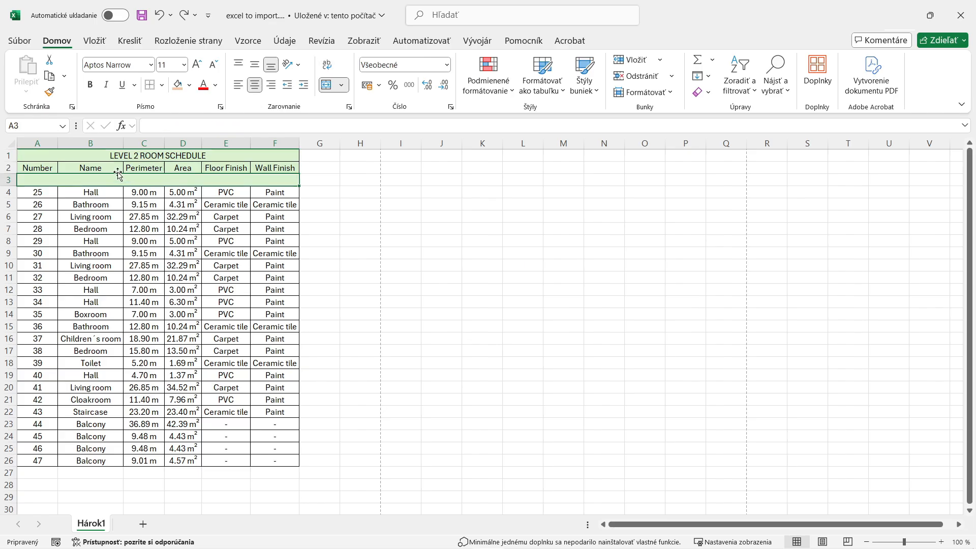
{"action": "left_click", "coordinate": [58, 156]}
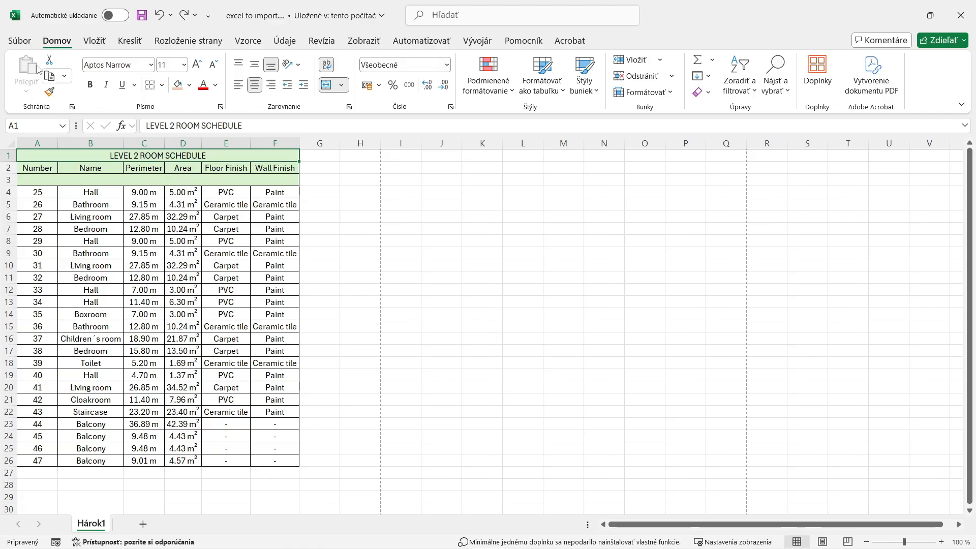
Save the room schedule workbook as a PDF named excel to import in the D: > print > YT folder, replacing the existing file.
{"action": "left_click", "coordinate": [16, 44]}
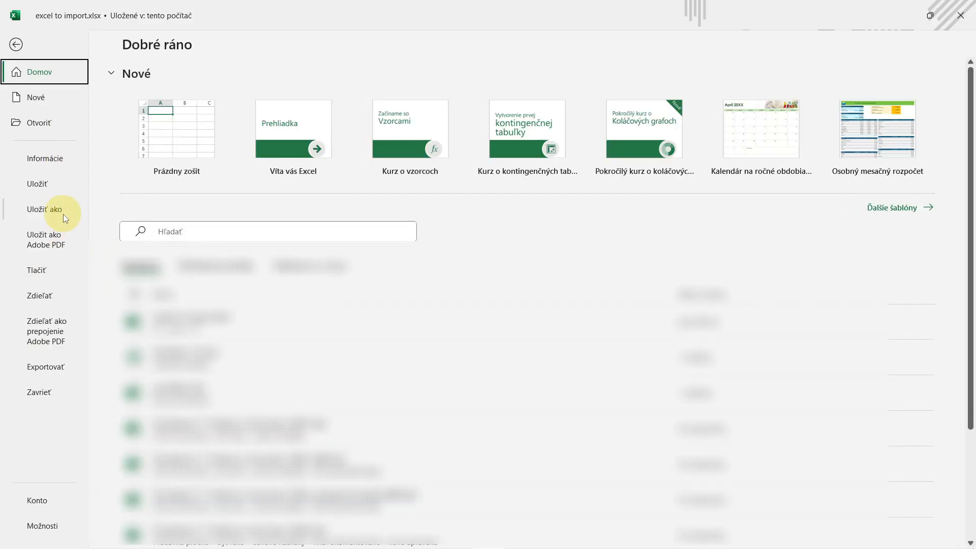
{"action": "left_click", "coordinate": [70, 211]}
{"action": "left_click", "coordinate": [420, 111]}
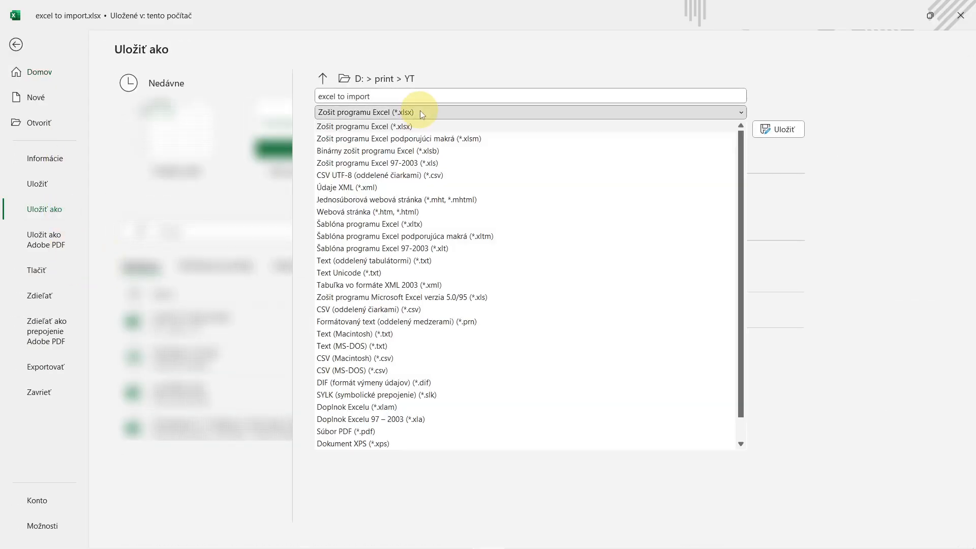
{"action": "left_click", "coordinate": [395, 430]}
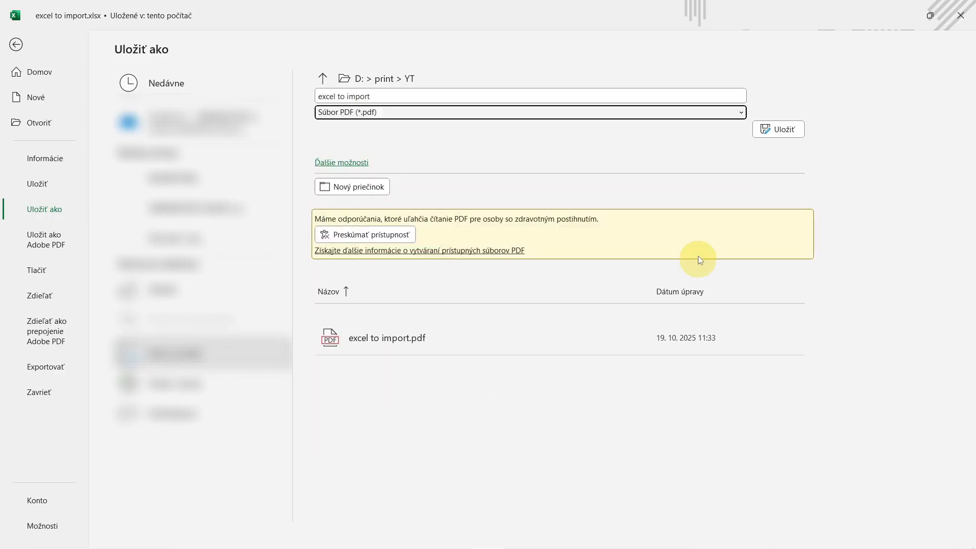
{"action": "left_click", "coordinate": [793, 132]}
{"action": "left_click", "coordinate": [533, 327]}
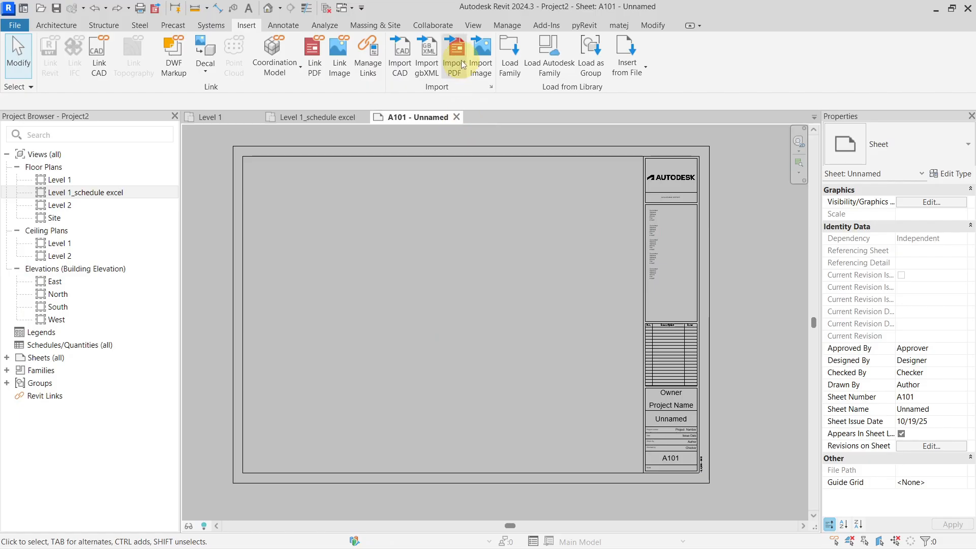
Switch to Revit, link page 1 of excel to import.pdf at 300 DPI and place it beside the title block on sheet A101.
{"action": "left_click", "coordinate": [367, 70]}
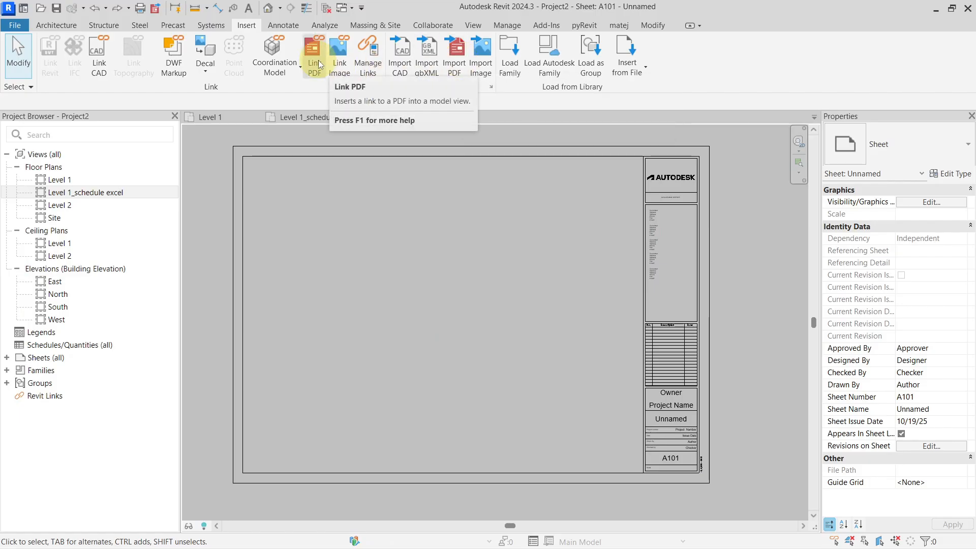
{"action": "left_click", "coordinate": [318, 60]}
{"action": "left_click", "coordinate": [381, 182]}
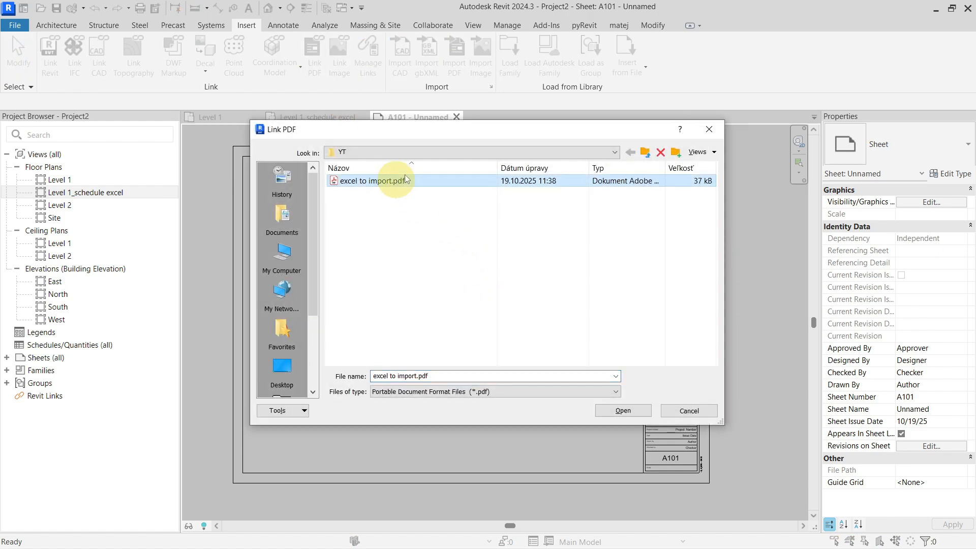
{"action": "left_click", "coordinate": [608, 407]}
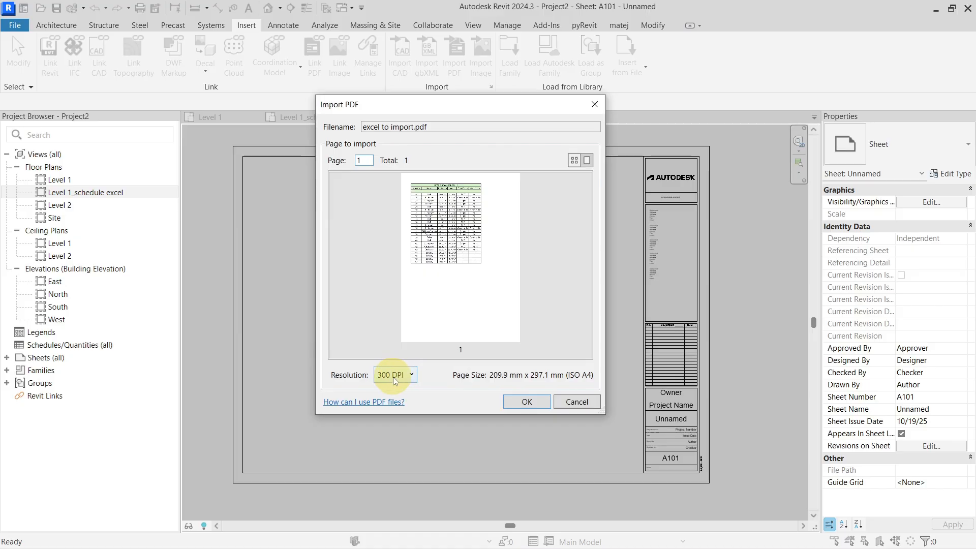
{"action": "left_click", "coordinate": [395, 375]}
{"action": "left_click", "coordinate": [393, 417]}
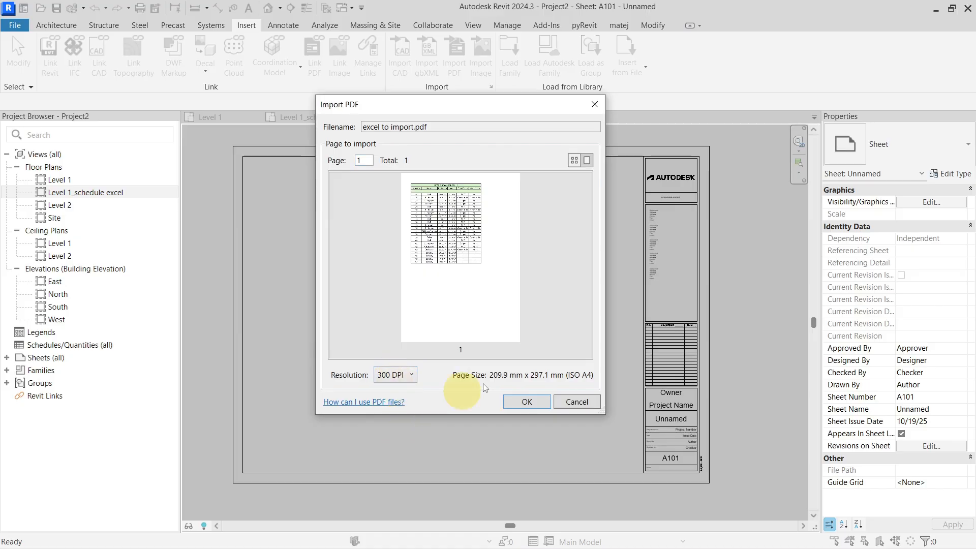
{"action": "left_click", "coordinate": [525, 402]}
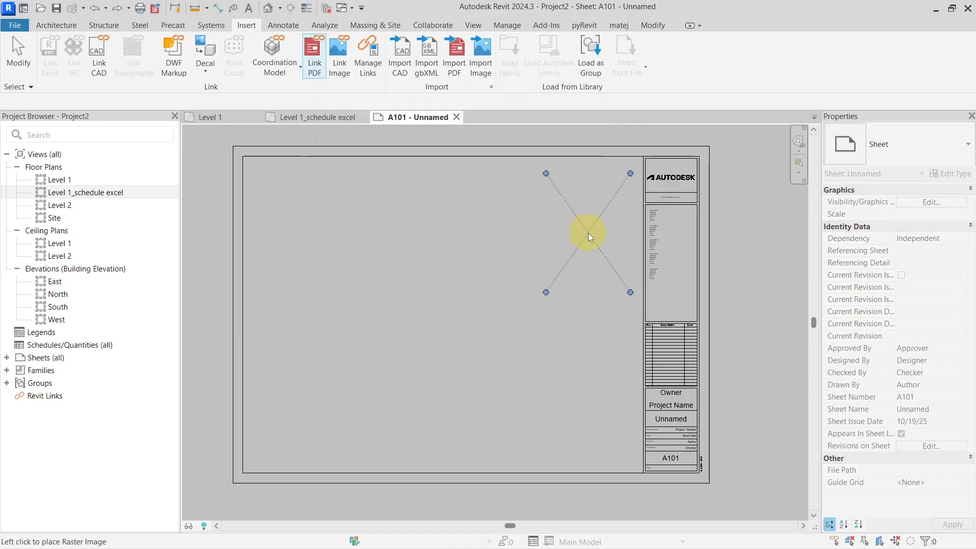
{"action": "left_click", "coordinate": [588, 233]}
Examine the linked room schedule on the sheet for legibility and the blank white page area around the table.
{"action": "scroll", "coordinate": [649, 194], "scroll_direction": "up", "scroll_amount": 6}
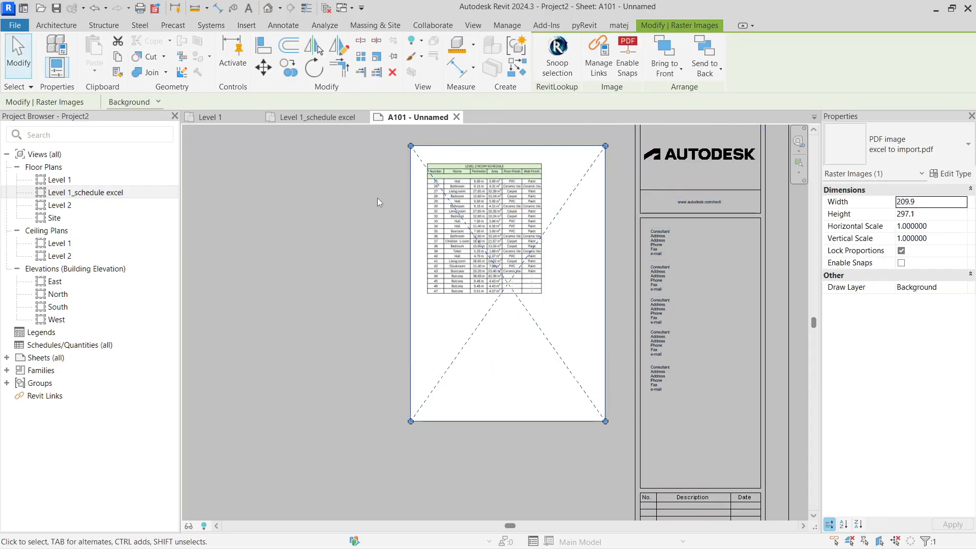
{"action": "middle_click_drag", "start_coordinate": [373, 201], "coordinate": [312, 279]}
{"action": "scroll", "coordinate": [385, 220], "scroll_direction": "up", "scroll_amount": 3}
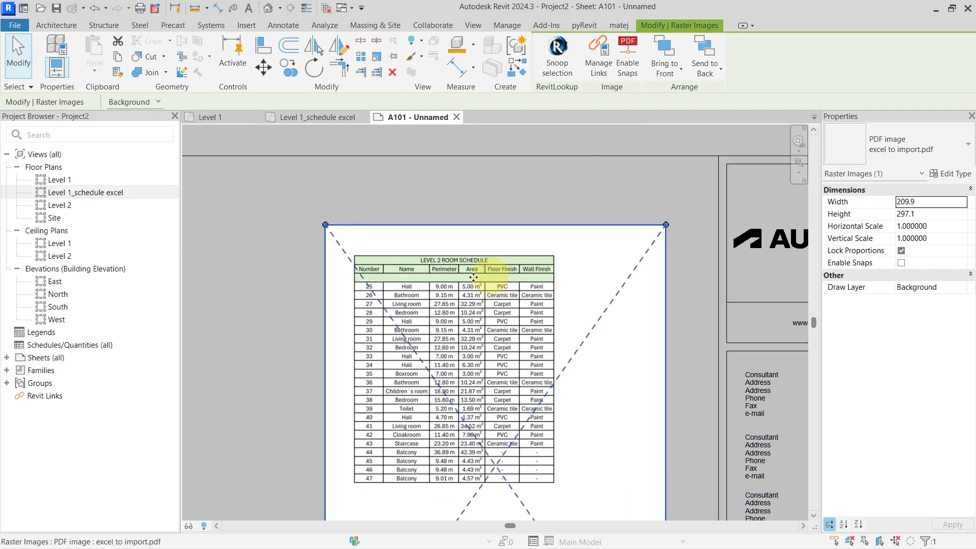
{"action": "scroll", "coordinate": [483, 264], "scroll_direction": "up", "scroll_amount": 4}
{"action": "left_click", "coordinate": [478, 290]}
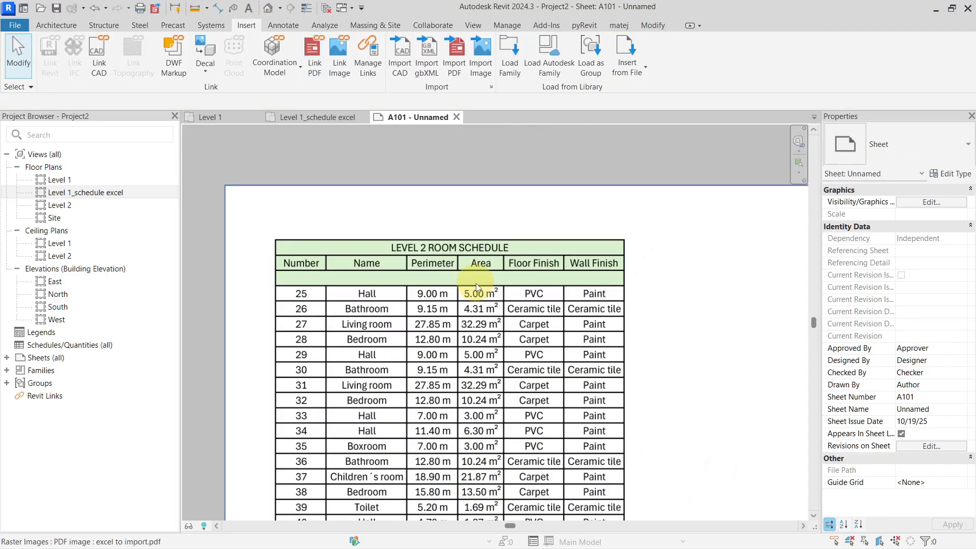
{"action": "scroll", "coordinate": [477, 287], "scroll_direction": "up", "scroll_amount": 3}
{"action": "scroll", "coordinate": [478, 288], "scroll_direction": "down", "scroll_amount": 2}
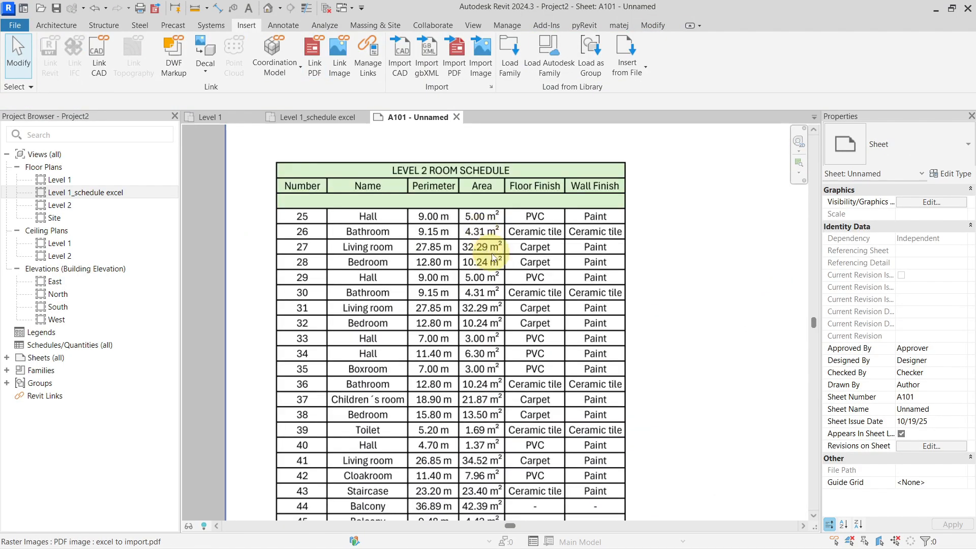
{"action": "scroll", "coordinate": [490, 250], "scroll_direction": "down", "scroll_amount": 2}
{"action": "scroll", "coordinate": [491, 249], "scroll_direction": "up", "scroll_amount": 1}
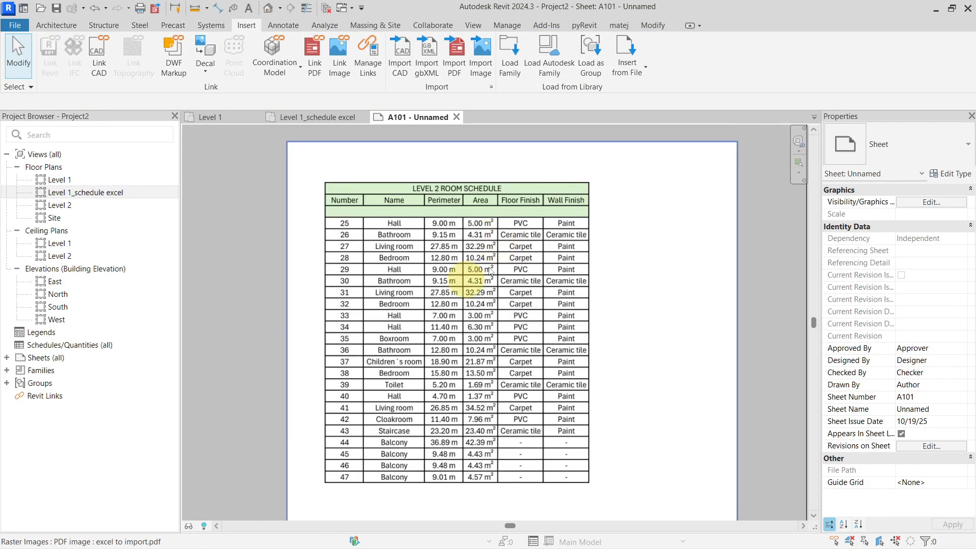
{"action": "scroll", "coordinate": [502, 280], "scroll_direction": "down", "scroll_amount": 2}
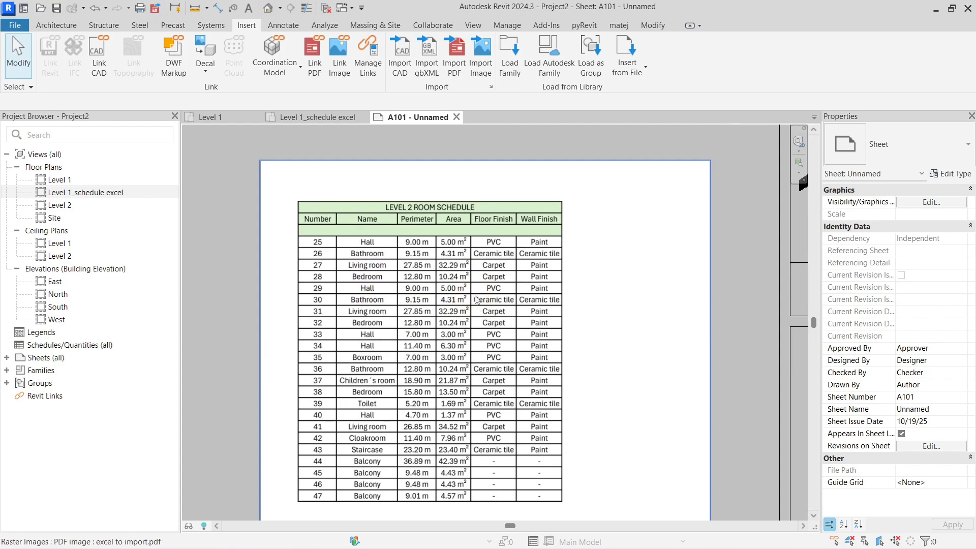
{"action": "left_click", "coordinate": [547, 235]}
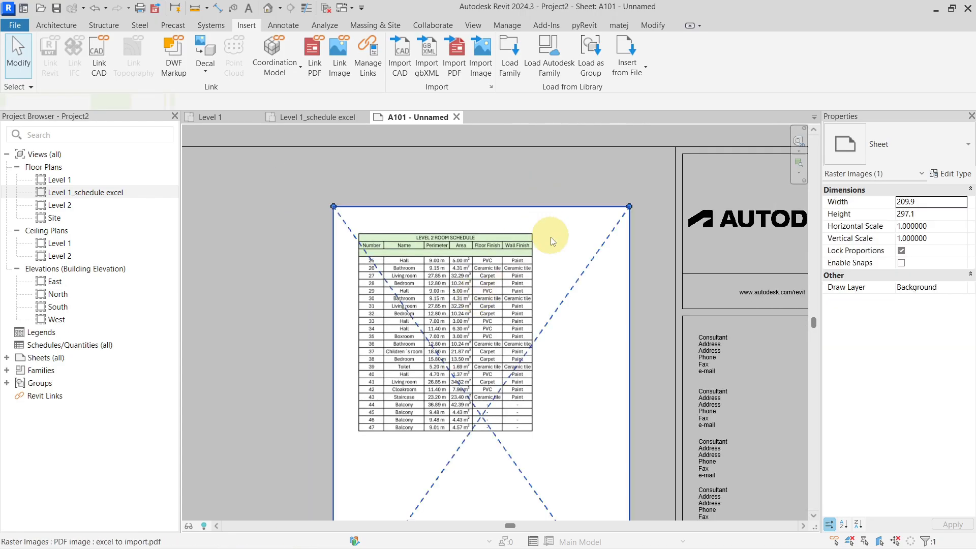
{"action": "scroll", "coordinate": [555, 183], "scroll_direction": "down", "scroll_amount": 2}
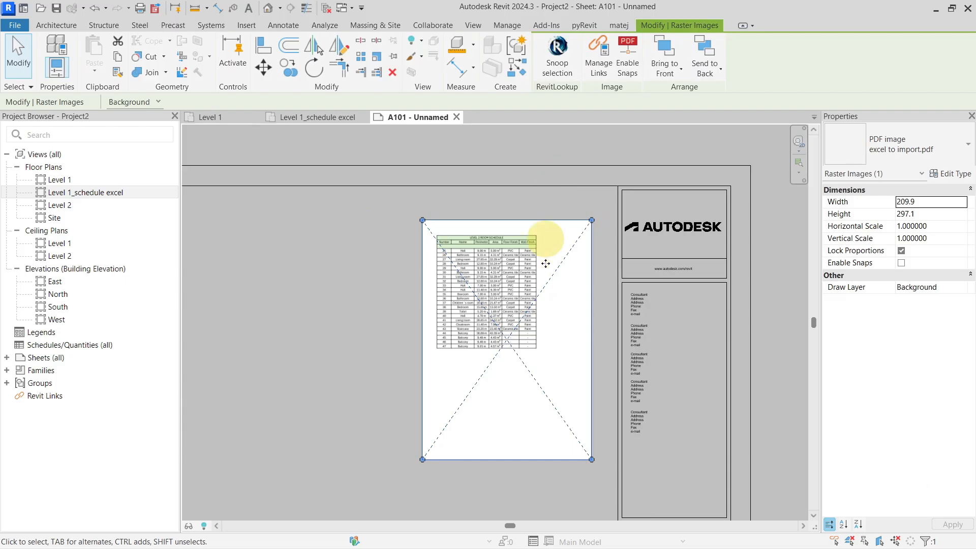
{"action": "scroll", "coordinate": [547, 270], "scroll_direction": "up", "scroll_amount": 1}
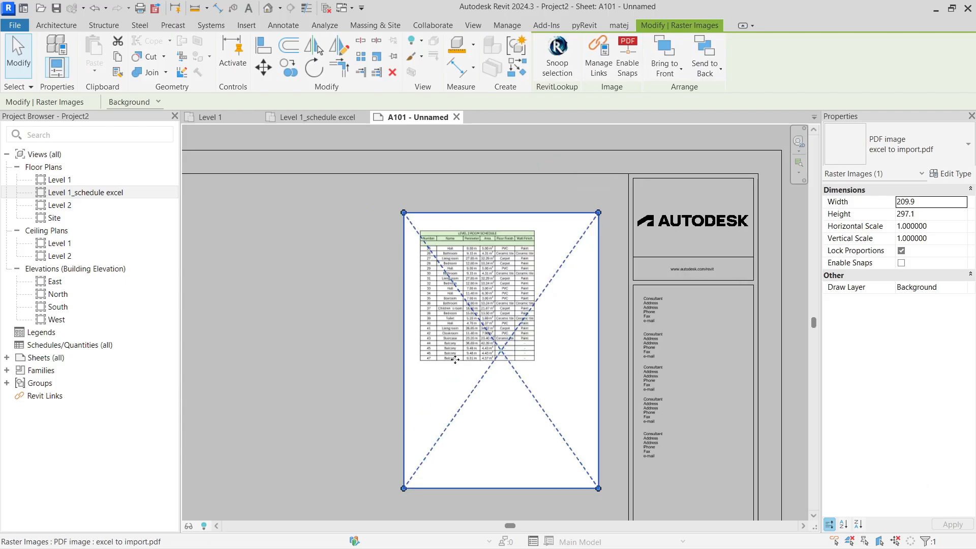
{"action": "left_click", "coordinate": [526, 200]}
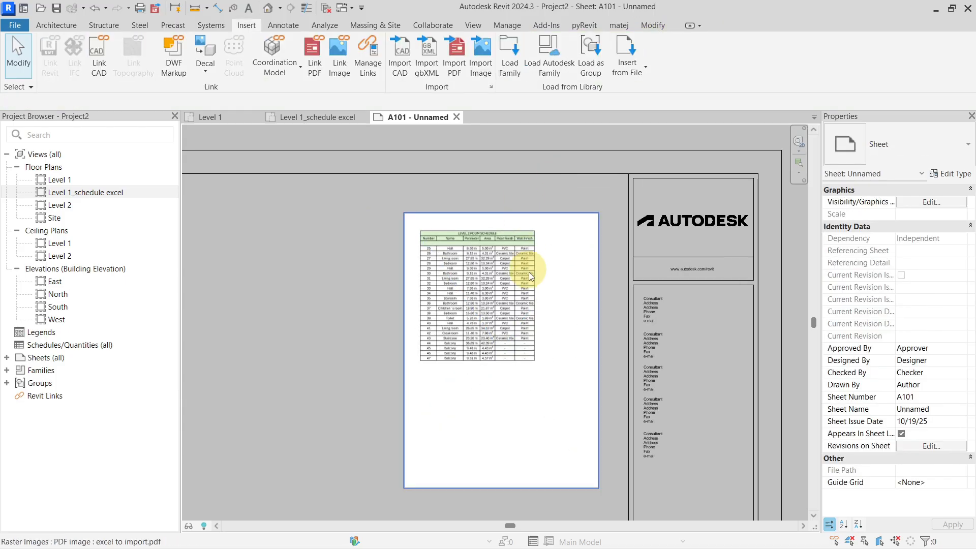
{"action": "scroll", "coordinate": [479, 287], "scroll_direction": "up", "scroll_amount": 2}
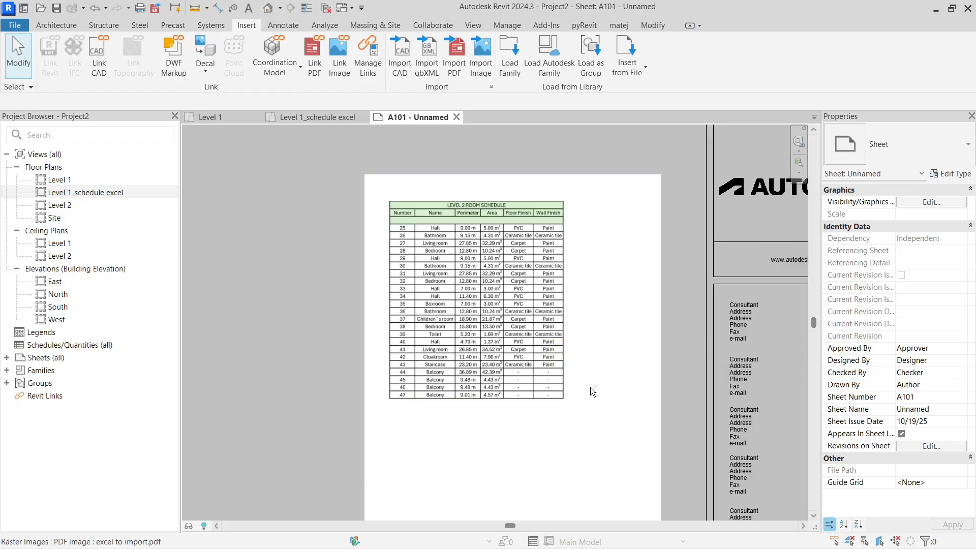
{"action": "scroll", "coordinate": [580, 264], "scroll_direction": "down", "scroll_amount": 2}
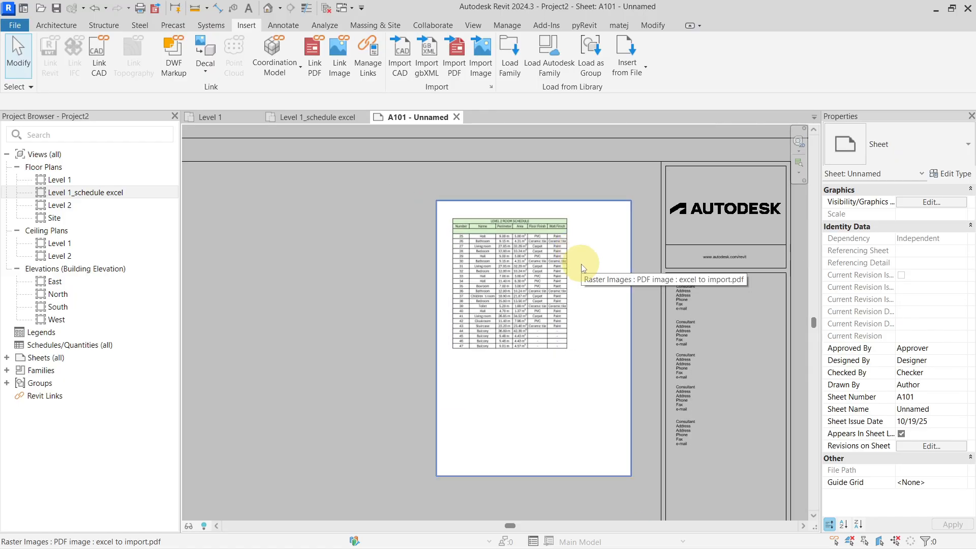
Undo the placement of the linked PDF on sheet A101.
{"action": "left_click", "coordinate": [579, 263]}
{"action": "left_click", "coordinate": [95, 9]}
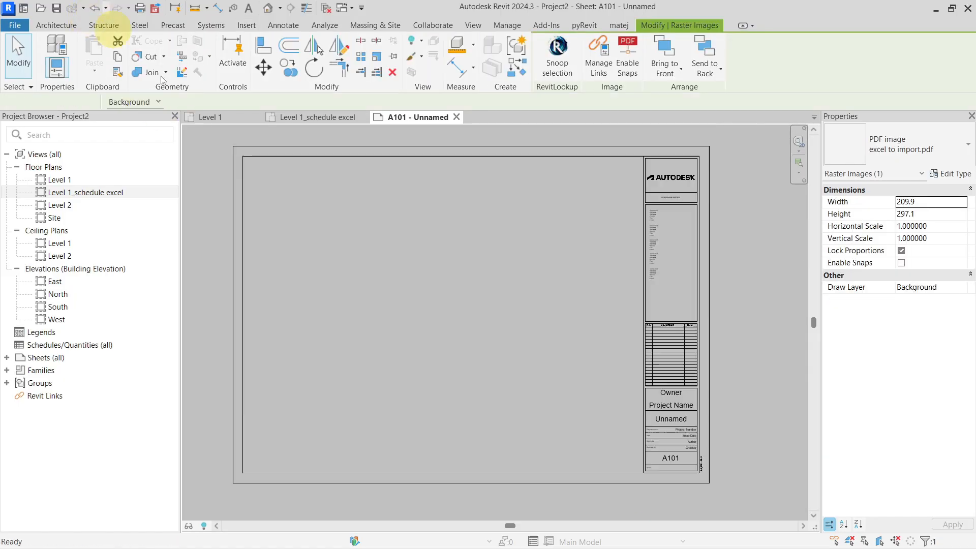
Open the Level 1_schedule excel floor plan, link excel to import.pdf and place it in the middle of the view.
{"action": "left_click", "coordinate": [314, 120]}
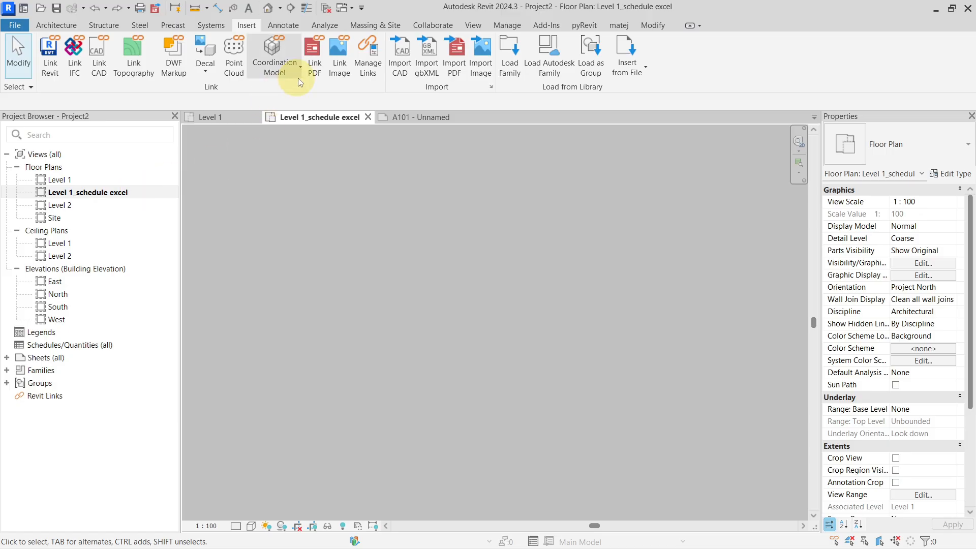
{"action": "left_click", "coordinate": [314, 66]}
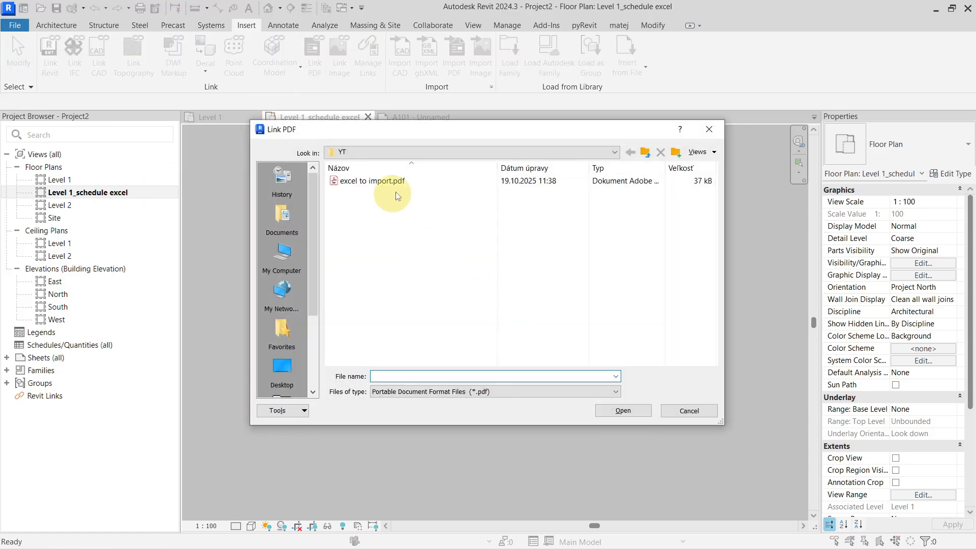
{"action": "left_click", "coordinate": [402, 188]}
{"action": "left_click", "coordinate": [605, 410]}
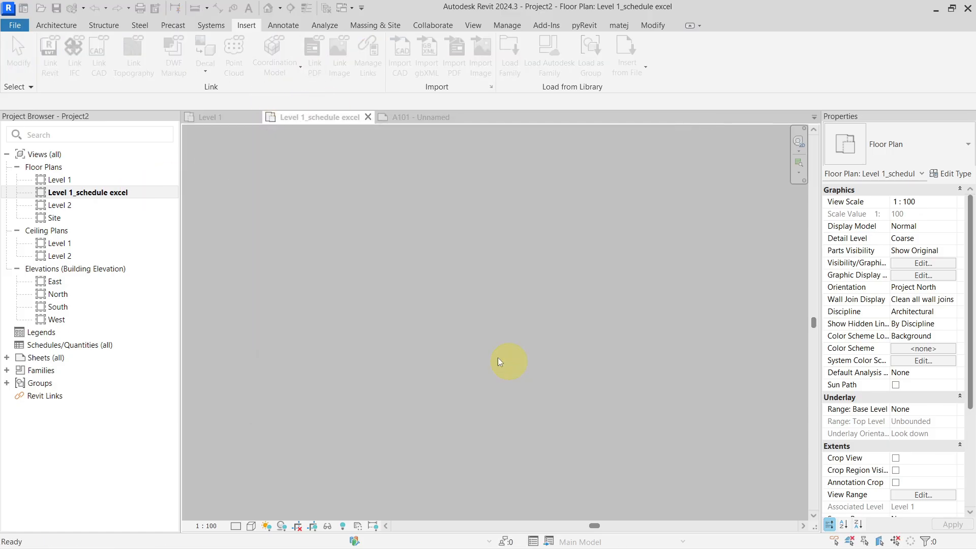
{"action": "left_click", "coordinate": [527, 401]}
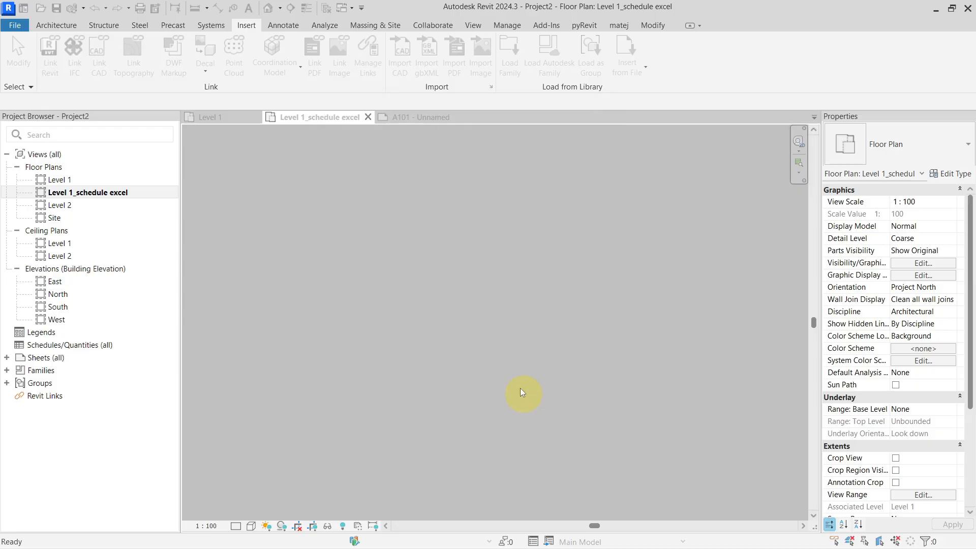
{"action": "left_click", "coordinate": [481, 315]}
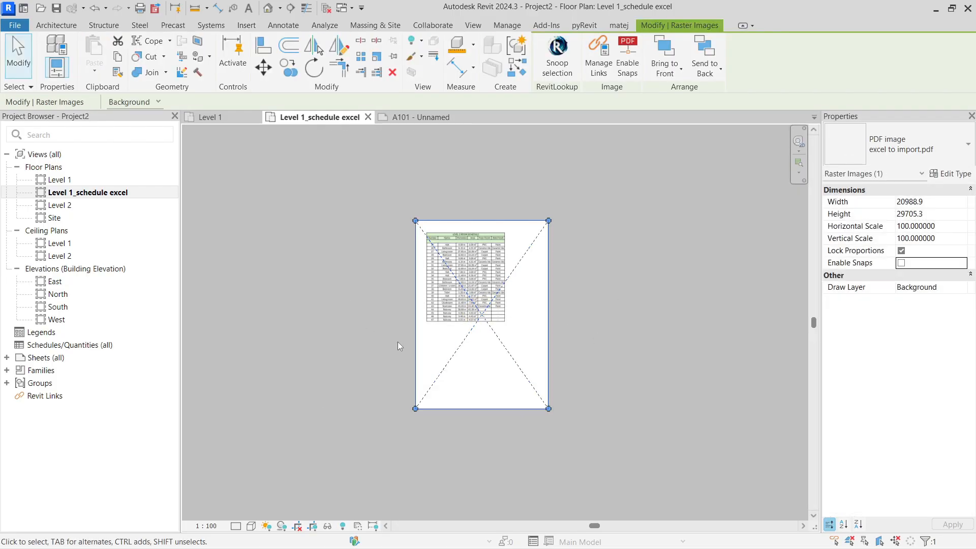
Turn on Crop View and Crop Region Visible for the Level 1_schedule excel floor plan.
{"action": "left_click", "coordinate": [699, 358]}
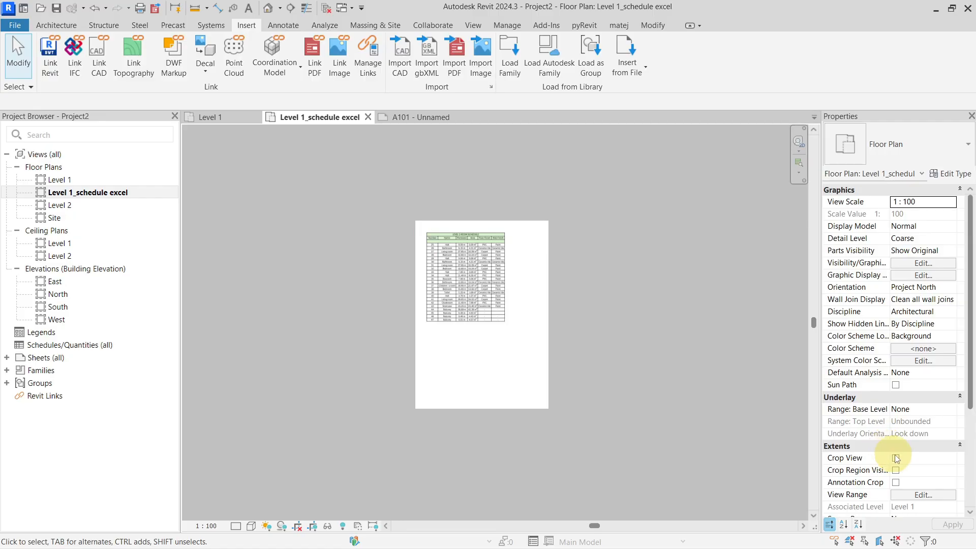
{"action": "left_click", "coordinate": [896, 458]}
{"action": "left_click", "coordinate": [896, 471]}
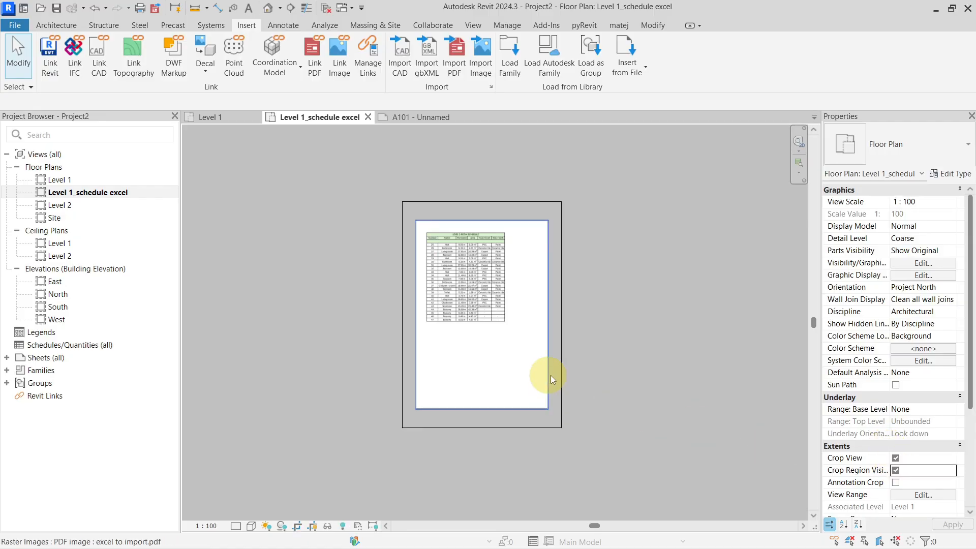
Shrink the crop region of the Level 1_schedule excel view on all four sides so it closely frames the room schedule table.
{"action": "left_click", "coordinate": [562, 355]}
{"action": "left_click_drag", "start_coordinate": [496, 427], "coordinate": [473, 326]}
{"action": "scroll", "coordinate": [478, 214], "scroll_direction": "up", "scroll_amount": 4}
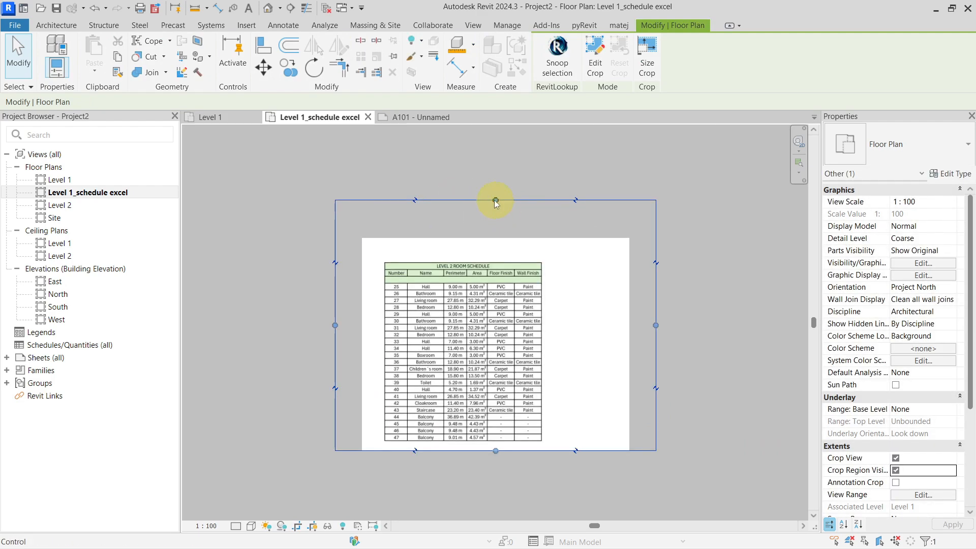
{"action": "left_click_drag", "start_coordinate": [496, 200], "coordinate": [488, 256]}
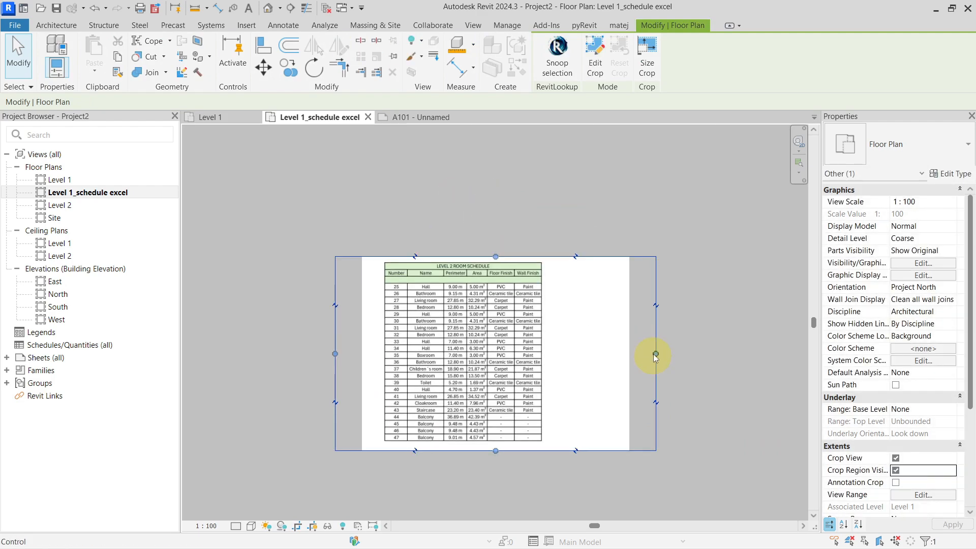
{"action": "left_click_drag", "start_coordinate": [656, 354], "coordinate": [550, 354]}
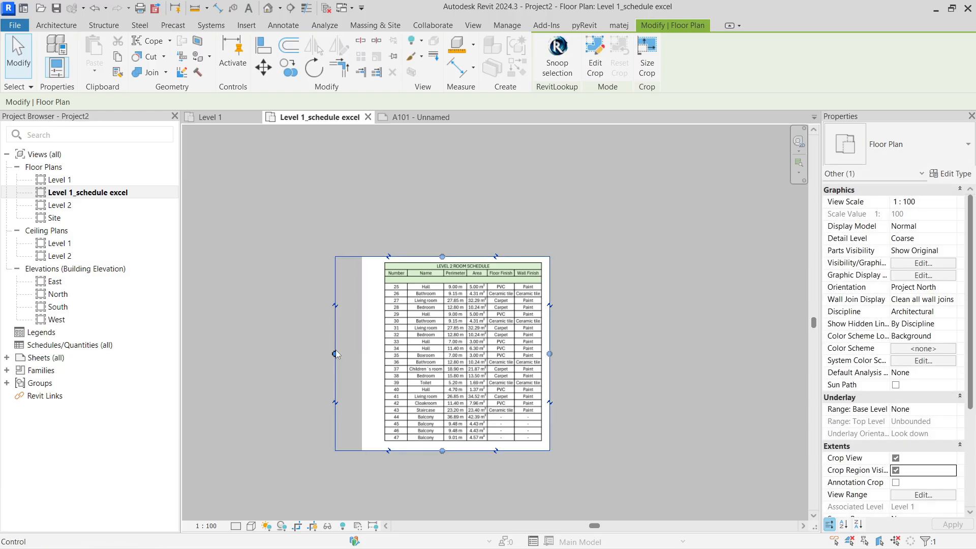
{"action": "left_click_drag", "start_coordinate": [335, 353], "coordinate": [378, 354]}
{"action": "scroll", "coordinate": [437, 427], "scroll_direction": "up", "scroll_amount": 3}
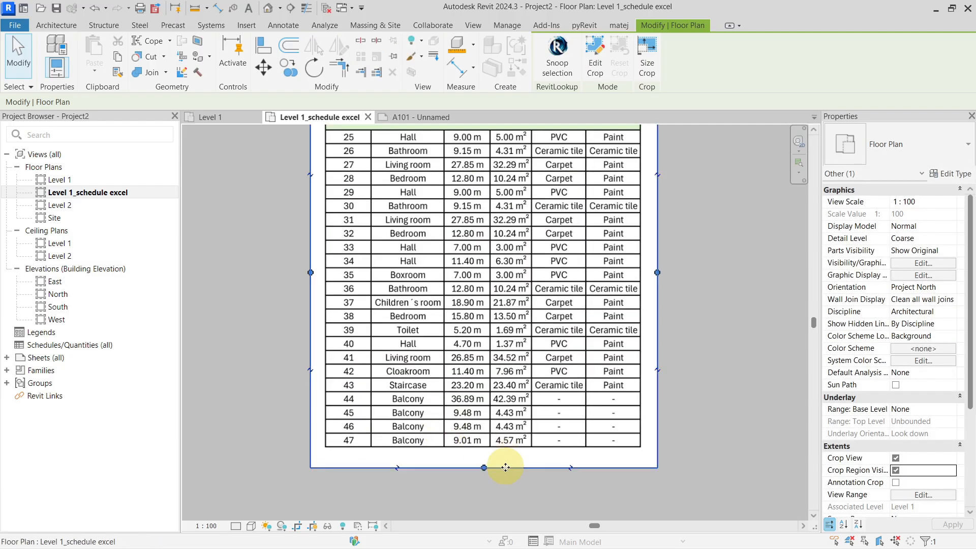
{"action": "left_click", "coordinate": [349, 266]}
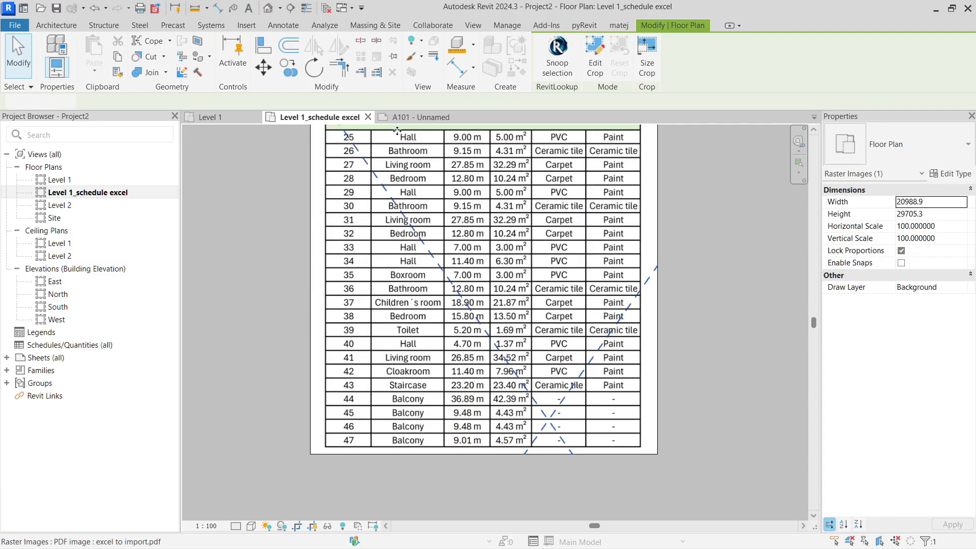
Place the Level 1_schedule excel view on sheet A101 beside the title block's logo area and set its viewport type to No Title.
{"action": "left_click", "coordinate": [401, 116]}
{"action": "left_click_drag", "start_coordinate": [134, 196], "coordinate": [584, 246]}
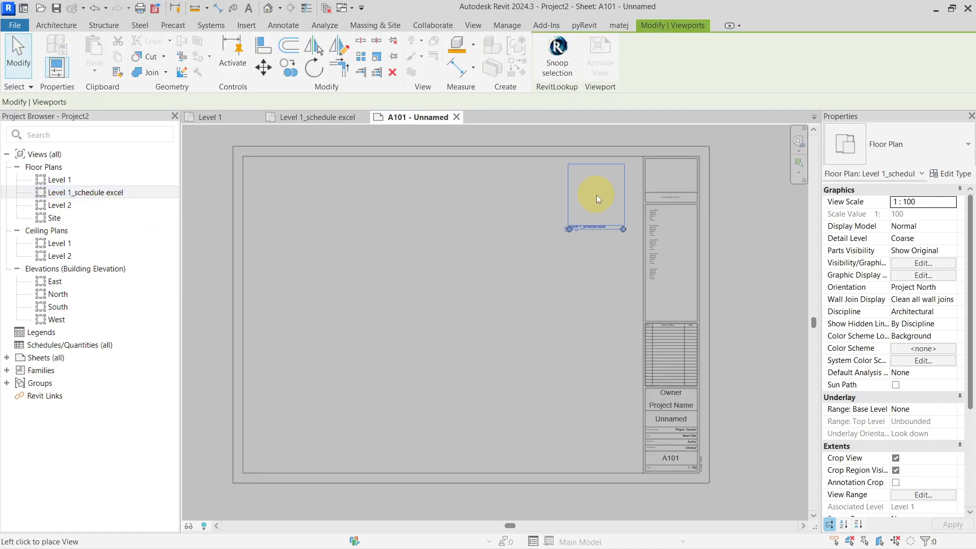
{"action": "left_click", "coordinate": [596, 194]}
{"action": "left_click", "coordinate": [929, 152]}
{"action": "left_click", "coordinate": [864, 211]}
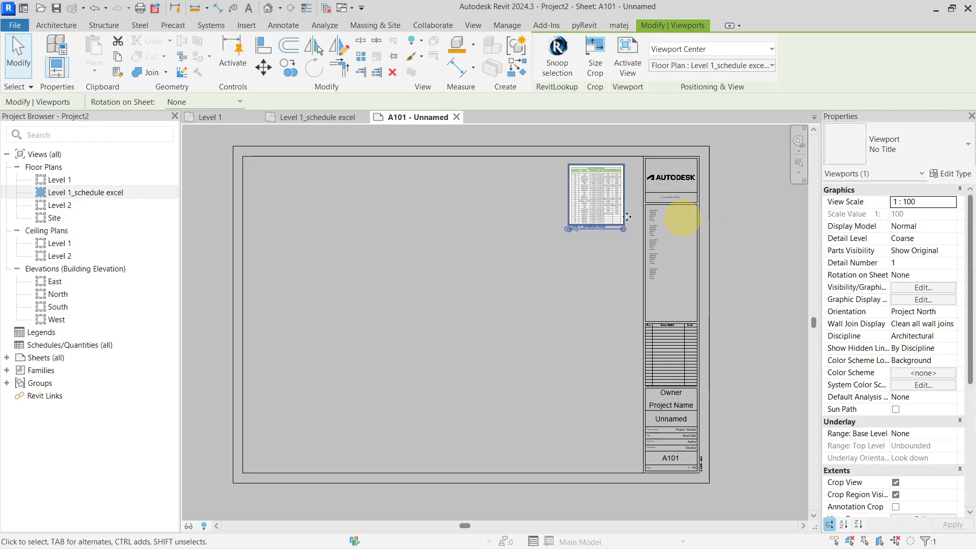
{"action": "scroll", "coordinate": [625, 173], "scroll_direction": "up", "scroll_amount": 3}
{"action": "scroll", "coordinate": [625, 173], "scroll_direction": "up", "scroll_amount": 5}
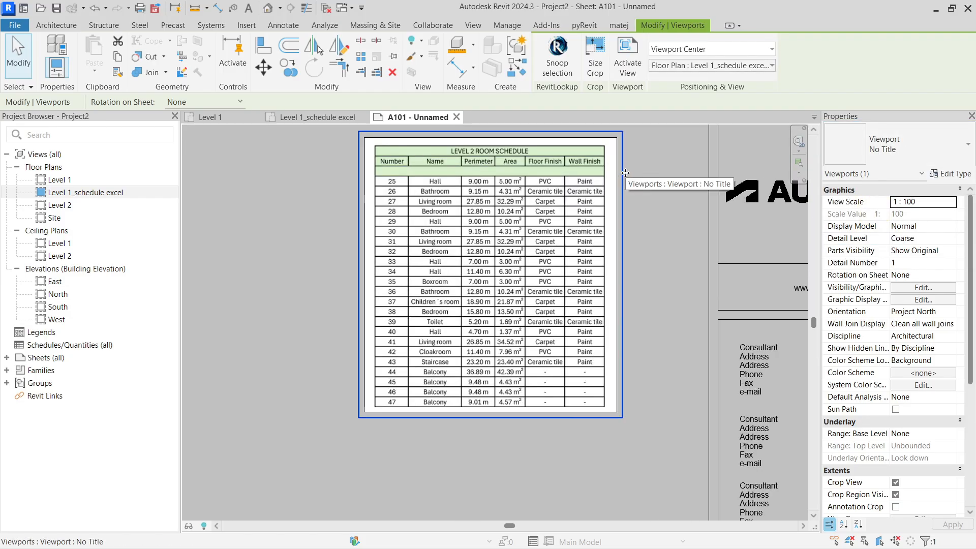
{"action": "left_click", "coordinate": [636, 199]}
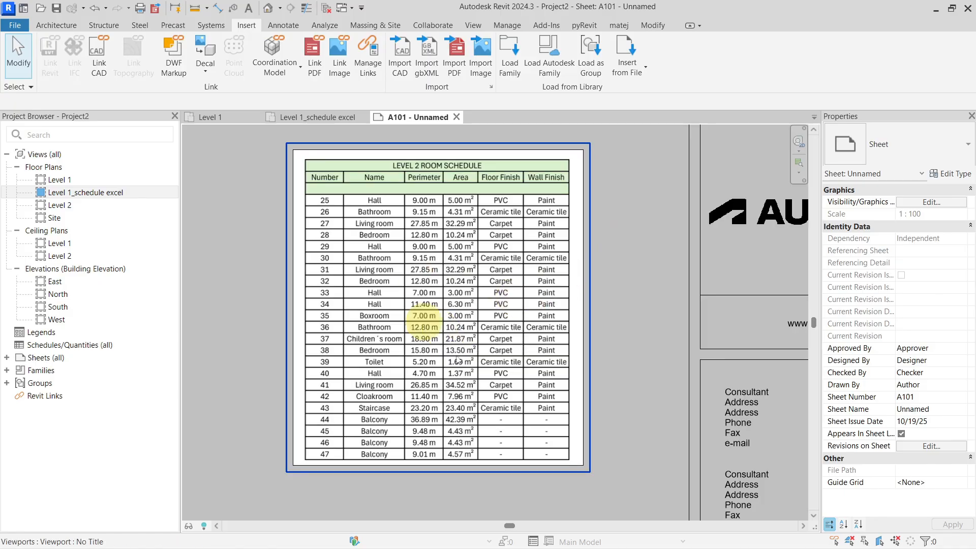
{"action": "scroll", "coordinate": [498, 392], "scroll_direction": "up", "scroll_amount": 1}
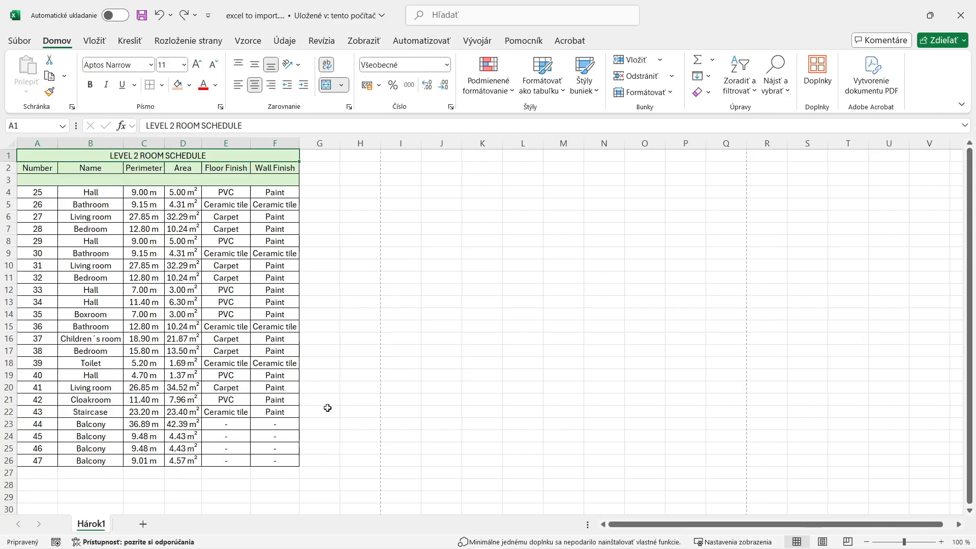
Switch to the Excel workbook and set the Floor Finish of balconies 45, 46 and 47 to "tile".
{"action": "left_click", "coordinate": [327, 409]}
{"action": "left_click", "coordinate": [234, 434]}
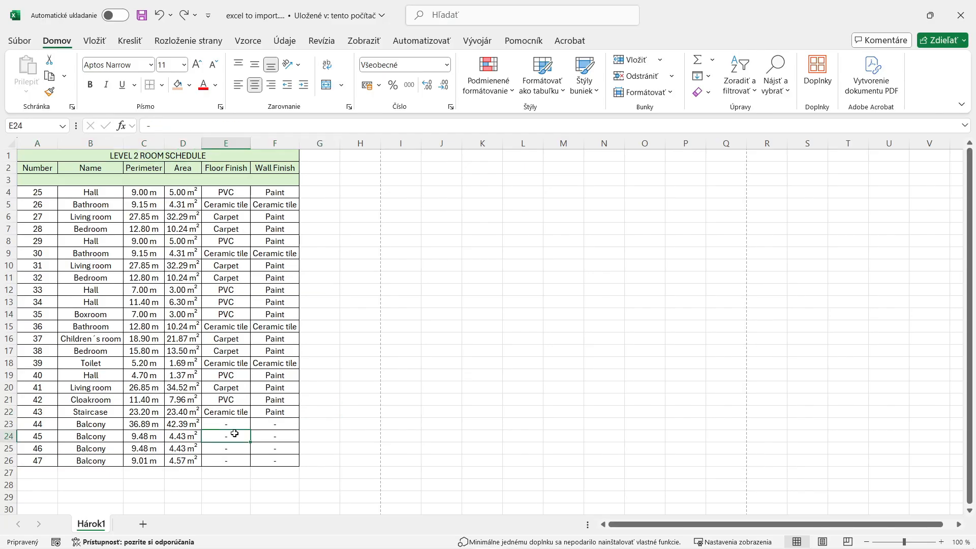
{"action": "type", "text": "tile"}
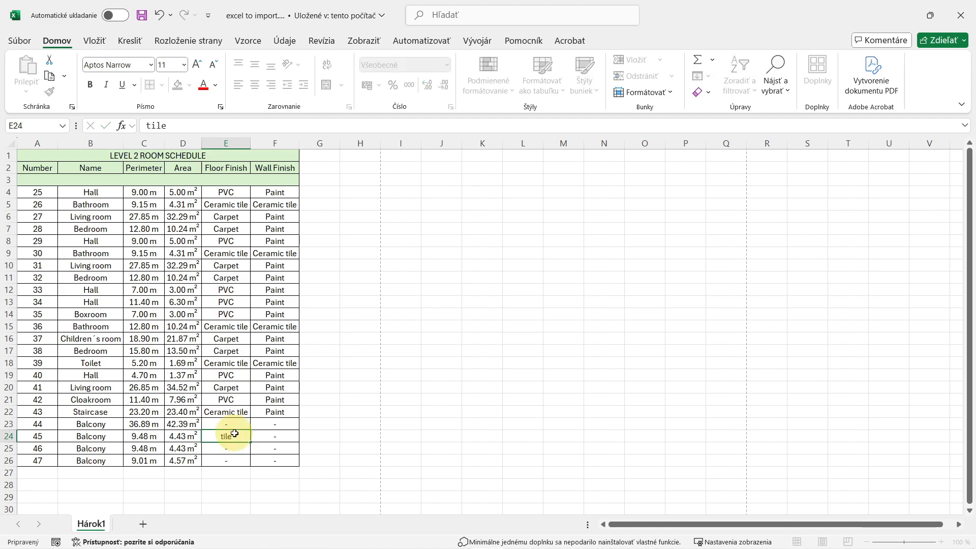
{"action": "key", "text": "Return"}
{"action": "type", "text": "tie"}
{"action": "key", "text": "Return"}
{"action": "type", "text": "ti"}
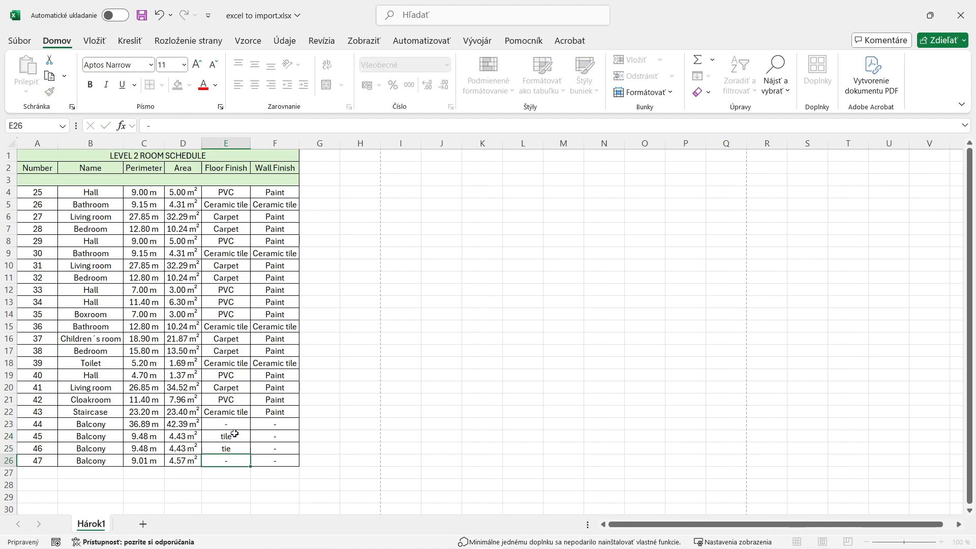
{"action": "key", "text": "Return"}
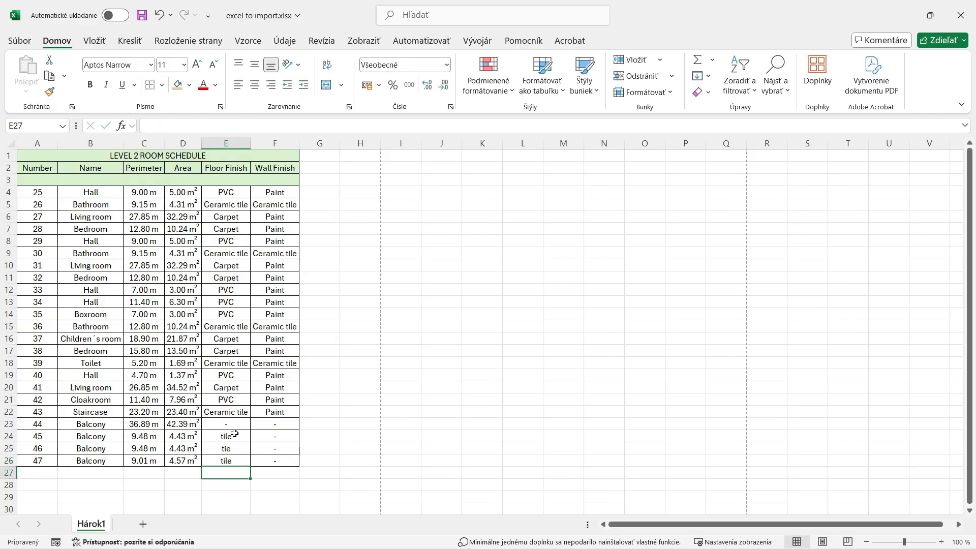
{"action": "key", "text": "Up"}
{"action": "key", "text": "Up"}
{"action": "type", "text": "ti"}
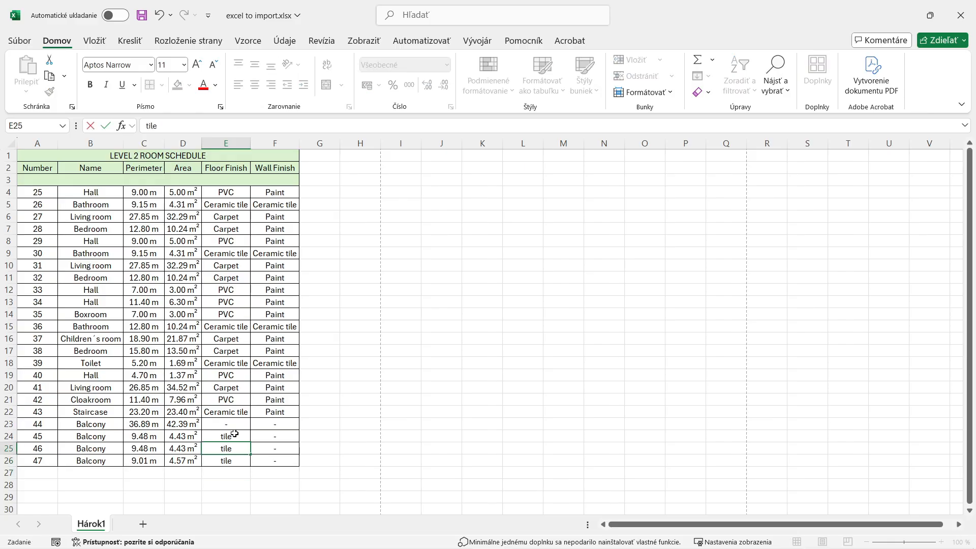
{"action": "key", "text": "Return"}
Fill the Floor Finish cells E24 to E26 with light orange.
{"action": "left_click_drag", "start_coordinate": [235, 434], "coordinate": [230, 461]}
{"action": "left_click", "coordinate": [176, 85]}
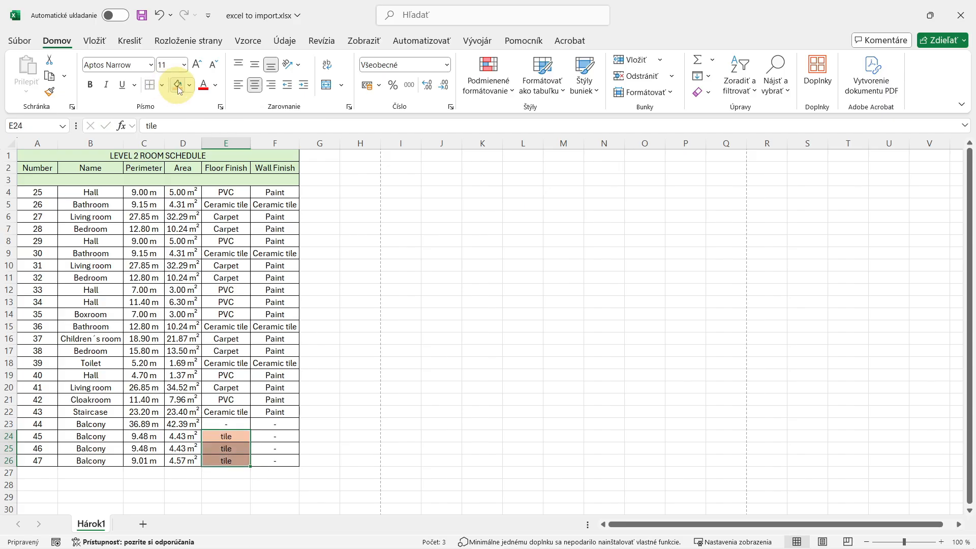
{"action": "left_click", "coordinate": [309, 414]}
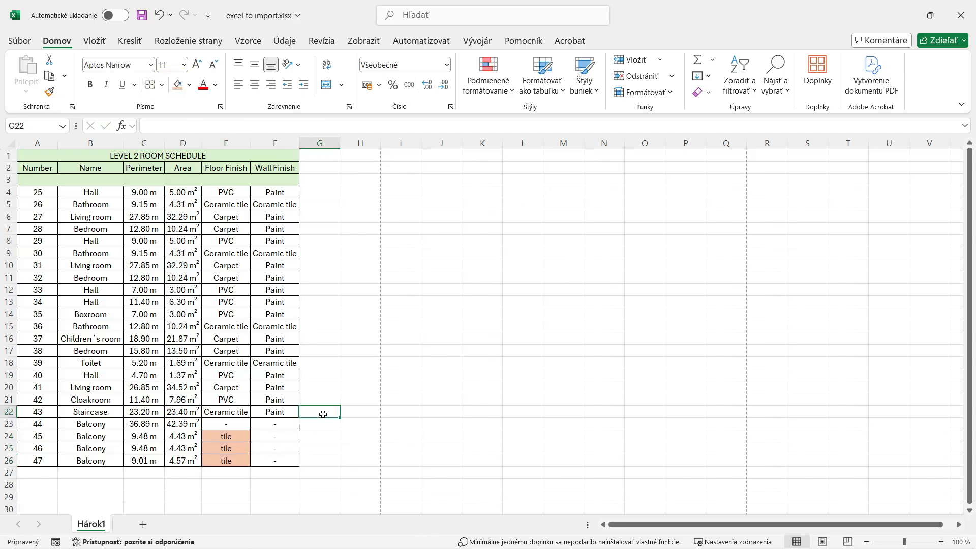
Save the workbook as a PDF named excel to import in D:\print\YT, replacing the existing file.
{"action": "left_click", "coordinate": [21, 41]}
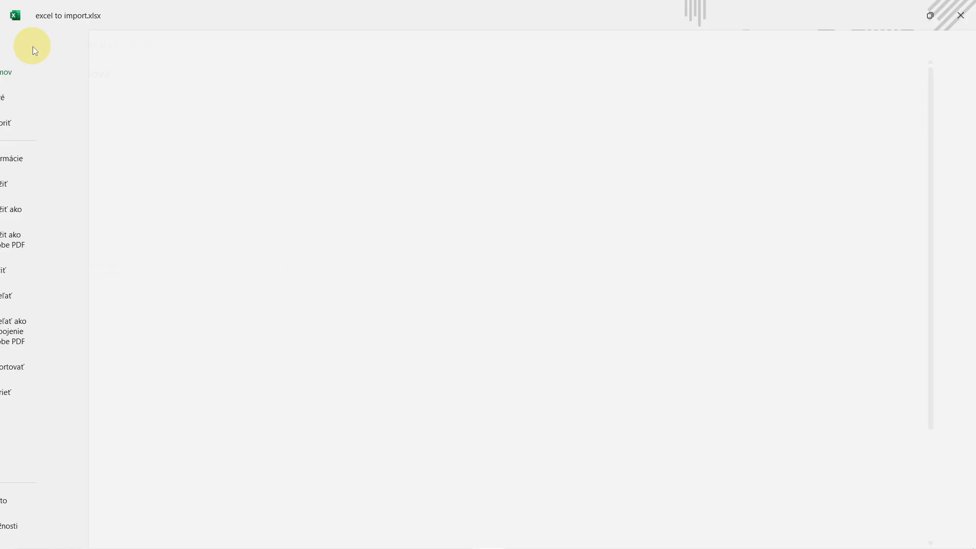
{"action": "left_click", "coordinate": [60, 211]}
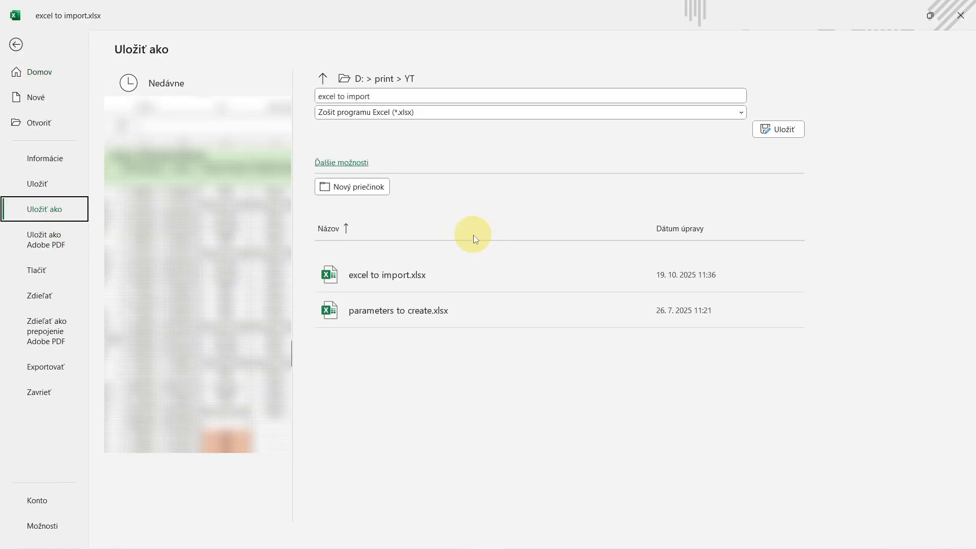
{"action": "left_click", "coordinate": [431, 113]}
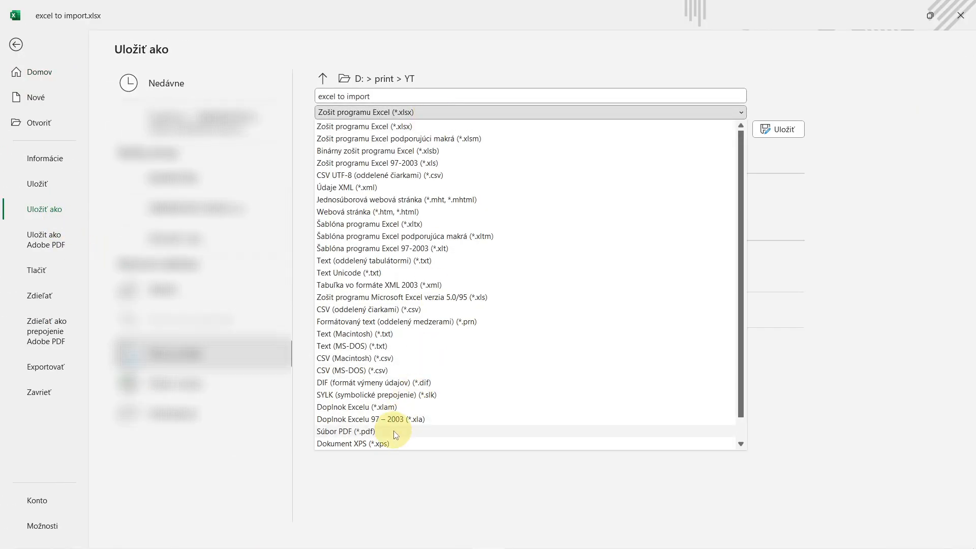
{"action": "left_click", "coordinate": [356, 431]}
{"action": "left_click", "coordinate": [785, 136]}
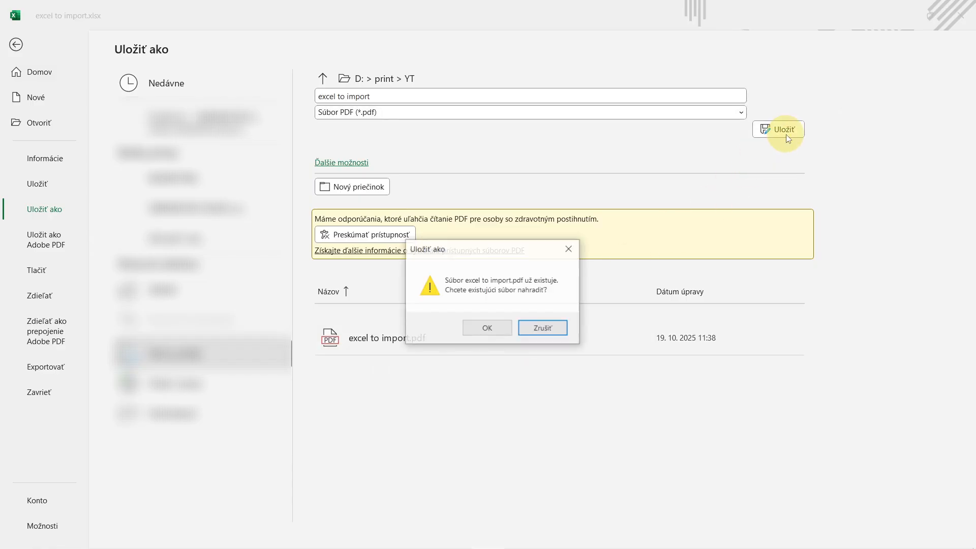
{"action": "left_click", "coordinate": [499, 327]}
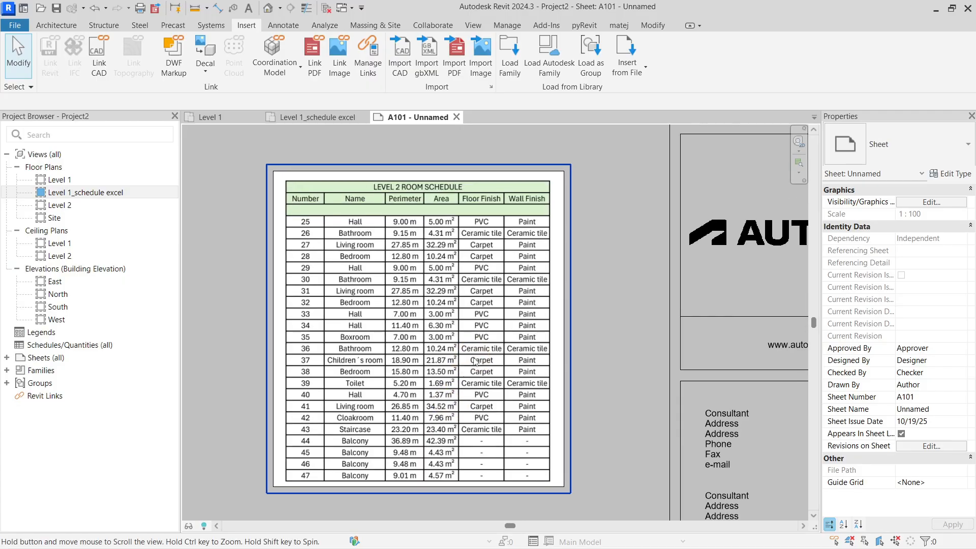
Switch to Revit and reload the linked PDF excel to import.pdf through Manage Links.
{"action": "left_click", "coordinate": [373, 68]}
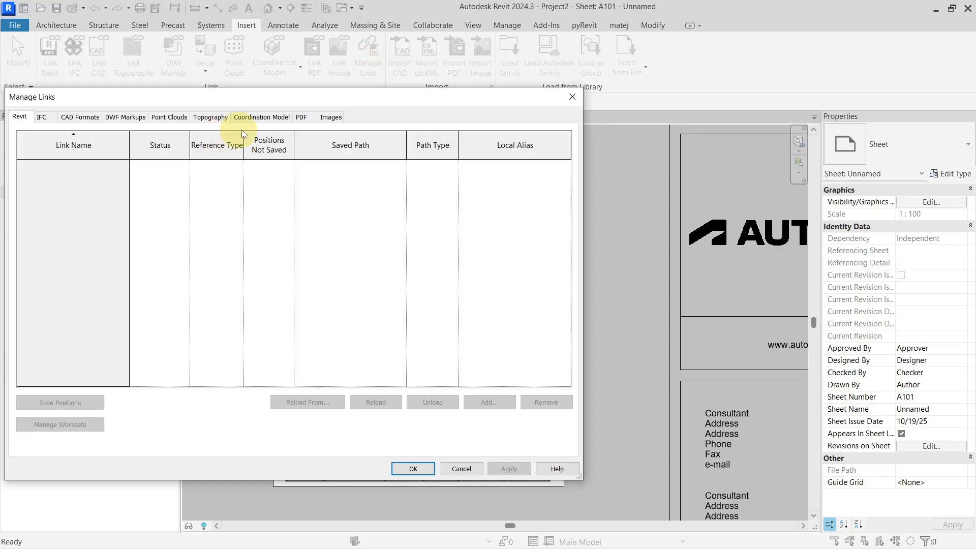
{"action": "left_click", "coordinate": [302, 117]}
{"action": "left_click", "coordinate": [148, 183]}
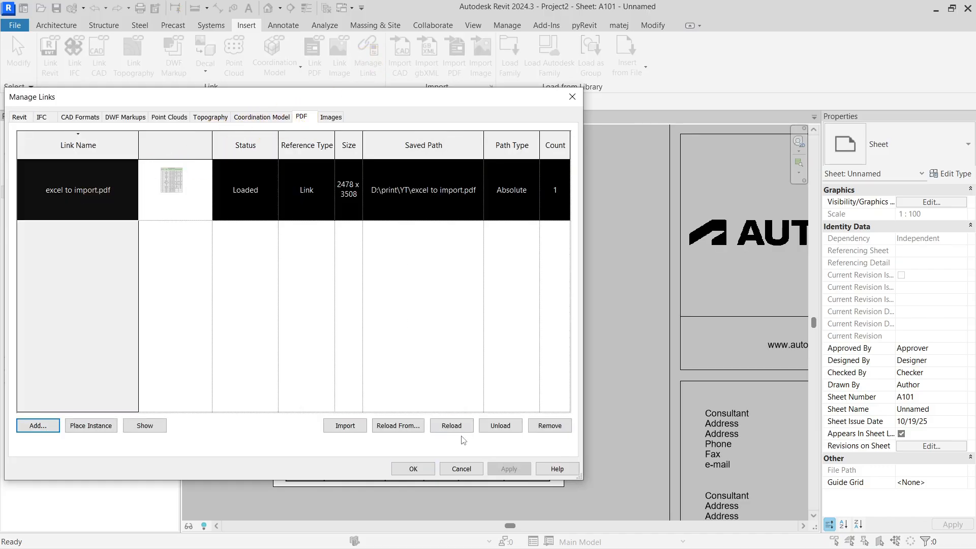
{"action": "left_click", "coordinate": [451, 426]}
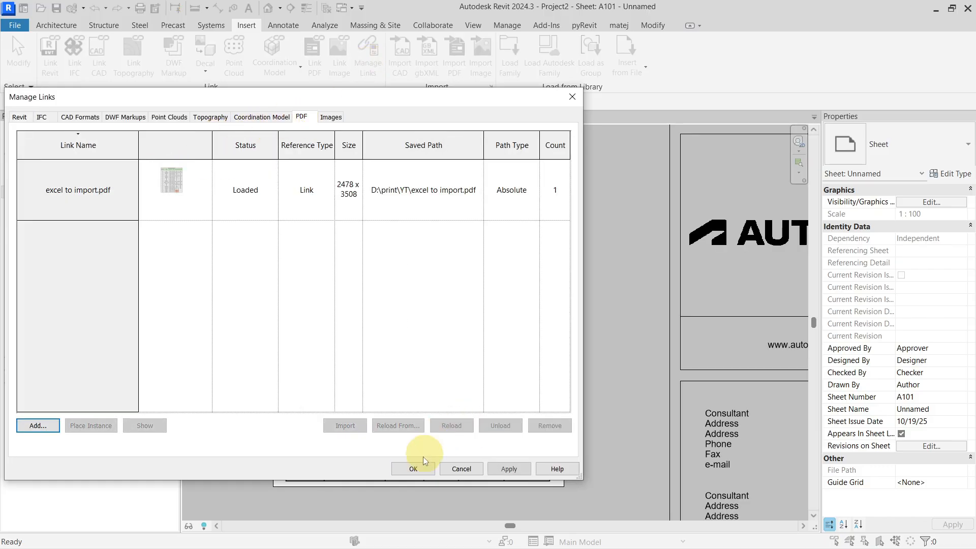
{"action": "left_click", "coordinate": [419, 468]}
Examine the reloaded room schedule on sheet A101, checking the Floor Finish cells of the balconies and the table's overall legibility.
{"action": "scroll", "coordinate": [483, 475], "scroll_direction": "up", "scroll_amount": 3}
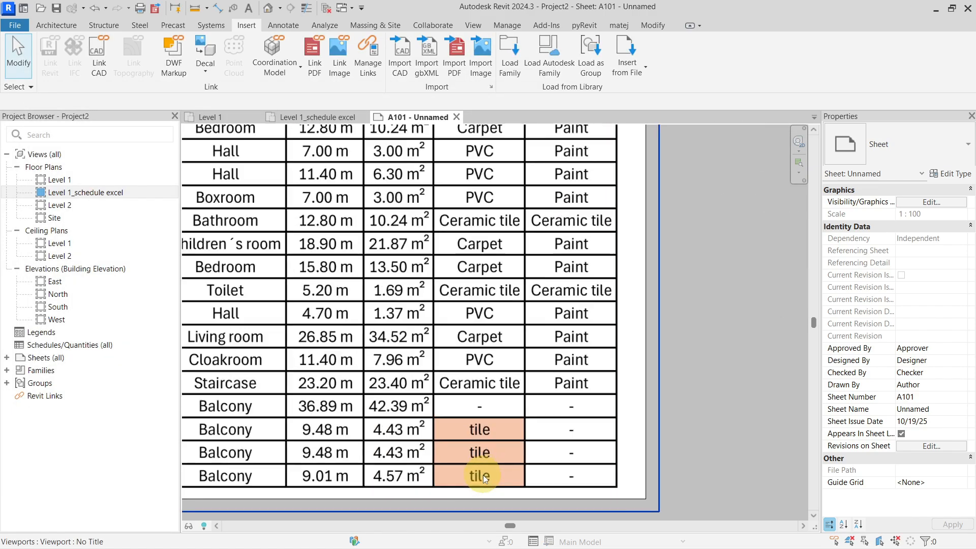
{"action": "scroll", "coordinate": [514, 439], "scroll_direction": "down", "scroll_amount": 3}
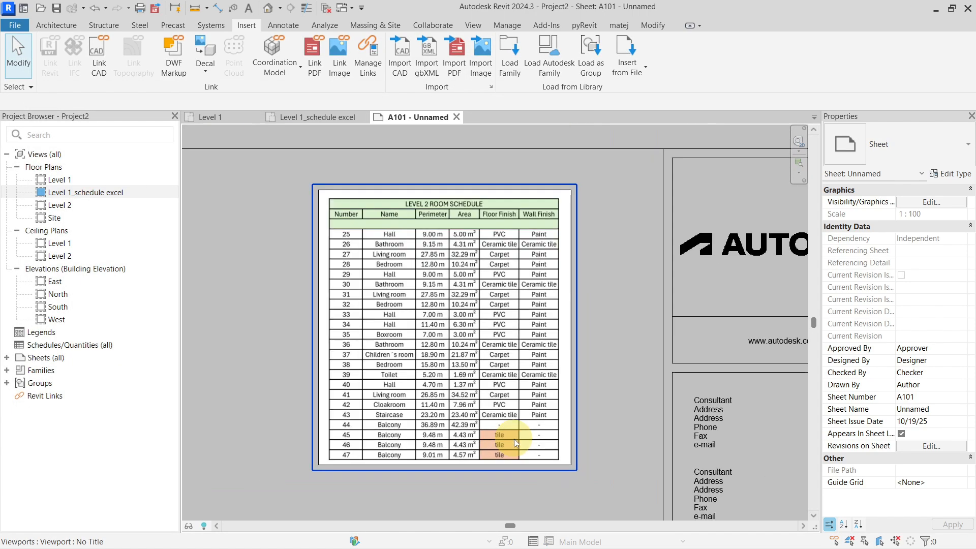
{"action": "scroll", "coordinate": [518, 426], "scroll_direction": "down", "scroll_amount": 3}
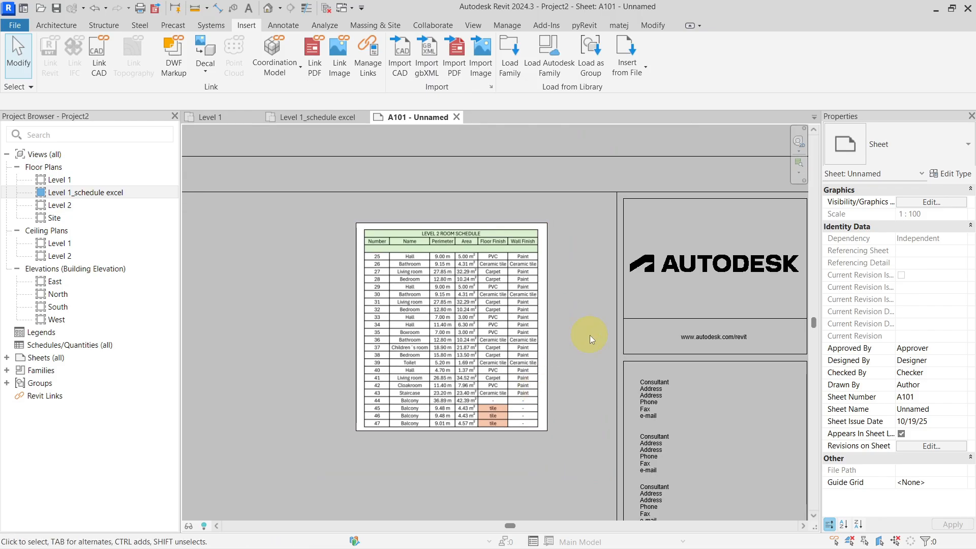
{"action": "scroll", "coordinate": [589, 334], "scroll_direction": "down", "scroll_amount": 2}
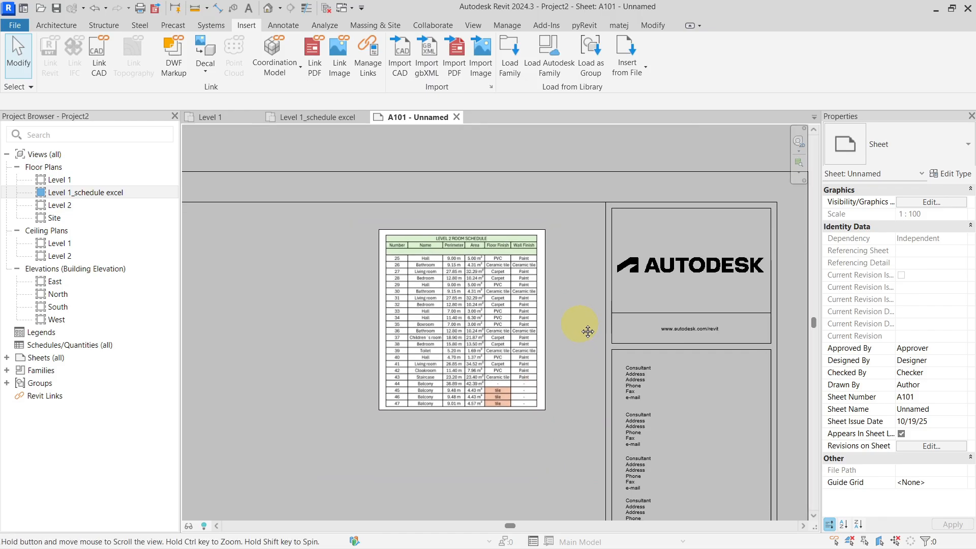
{"action": "scroll", "coordinate": [580, 324], "scroll_direction": "up", "scroll_amount": 1}
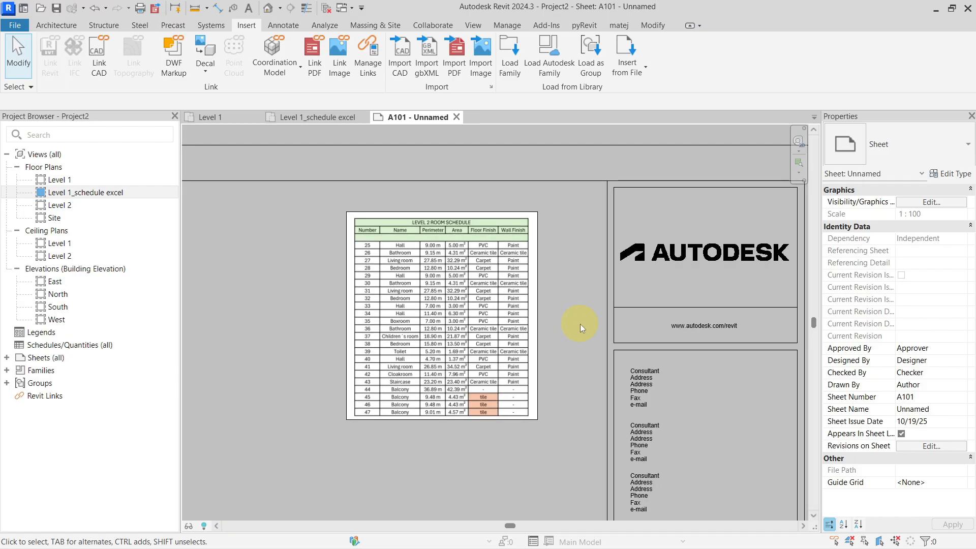
{"action": "scroll", "coordinate": [441, 267], "scroll_direction": "up", "scroll_amount": 3}
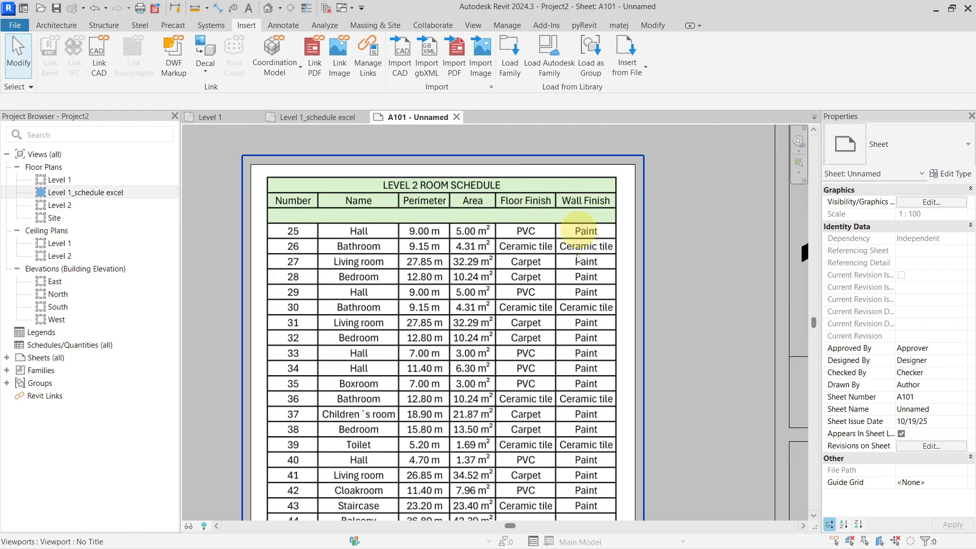
{"action": "scroll", "coordinate": [502, 321], "scroll_direction": "down", "scroll_amount": 2}
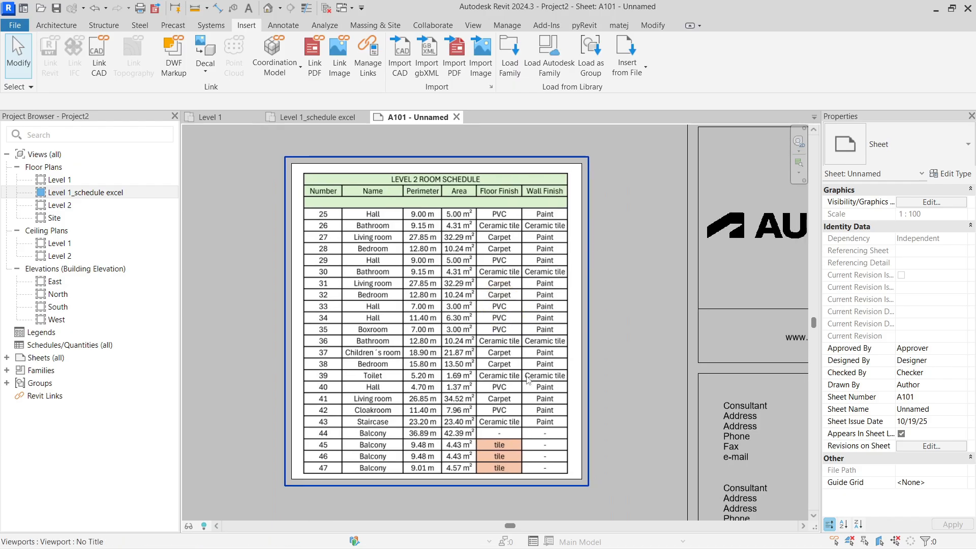
{"action": "scroll", "coordinate": [533, 448], "scroll_direction": "up", "scroll_amount": 1}
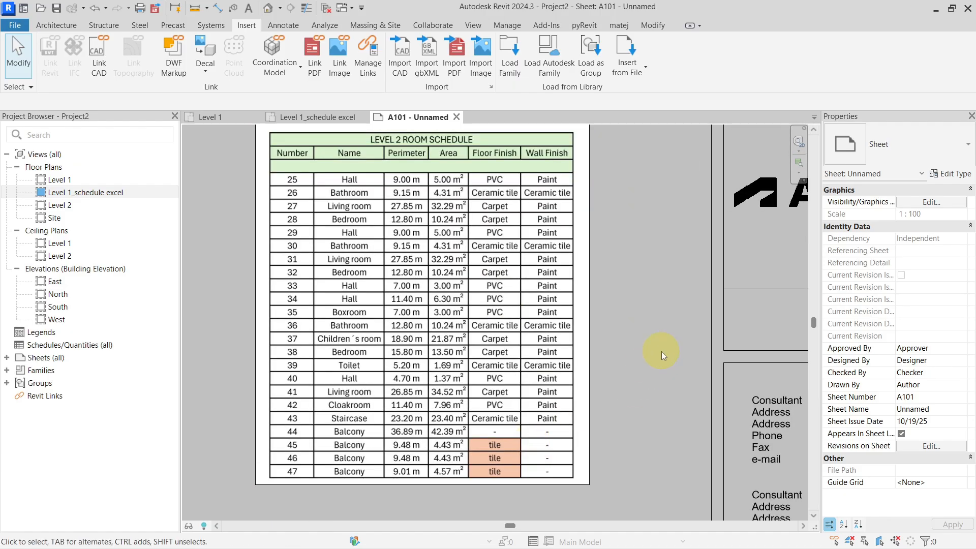